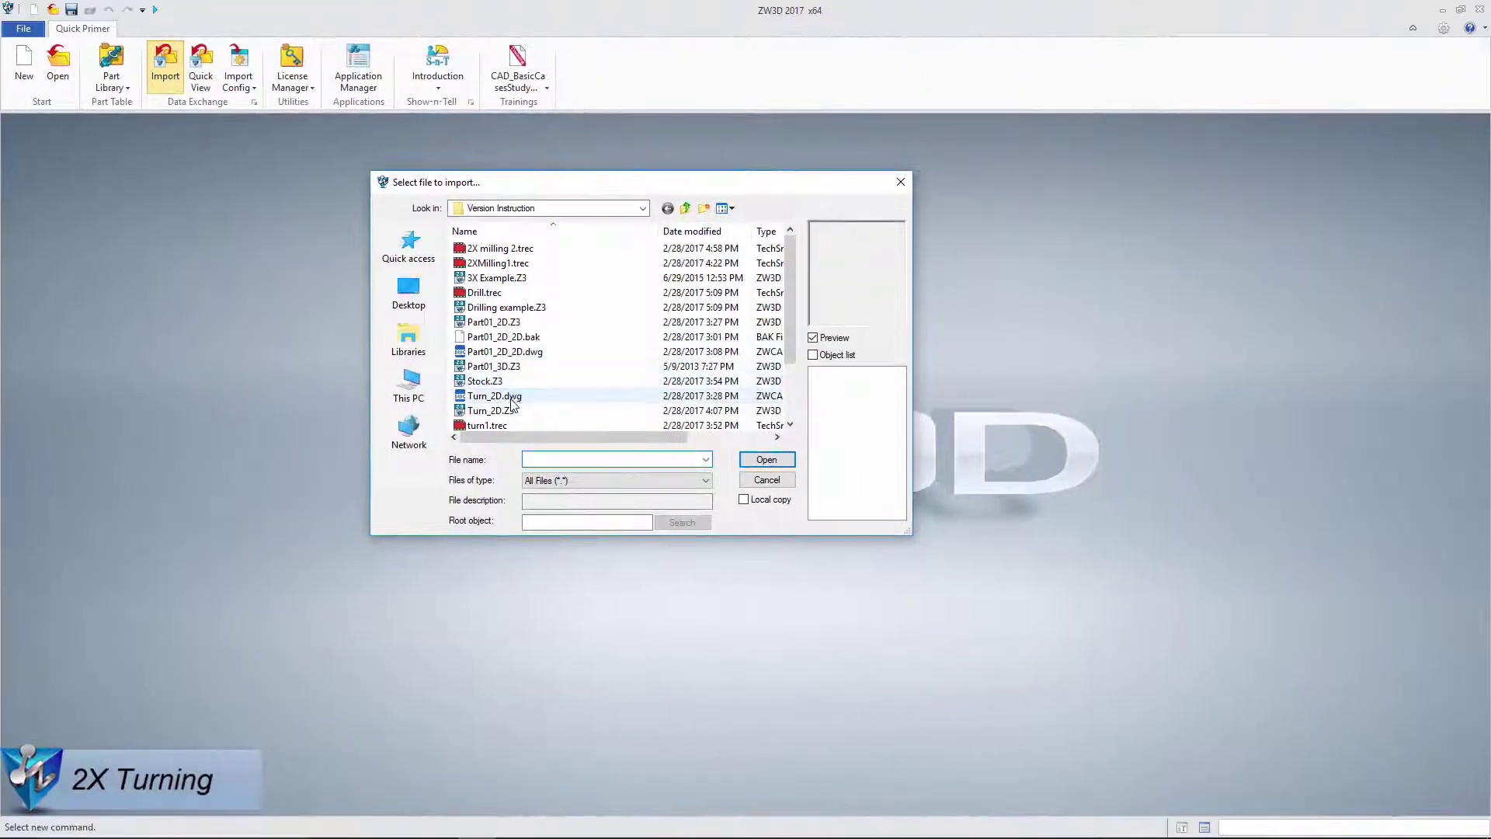
Step: Import Turn_2D.dwg and create a CAM plan with Turn_2D1 as part and Stock.Z3 as stock
{"action": "left_click", "coordinate": [494, 395]}
{"action": "left_click", "coordinate": [754, 458]}
{"action": "right_click", "coordinate": [748, 676]}
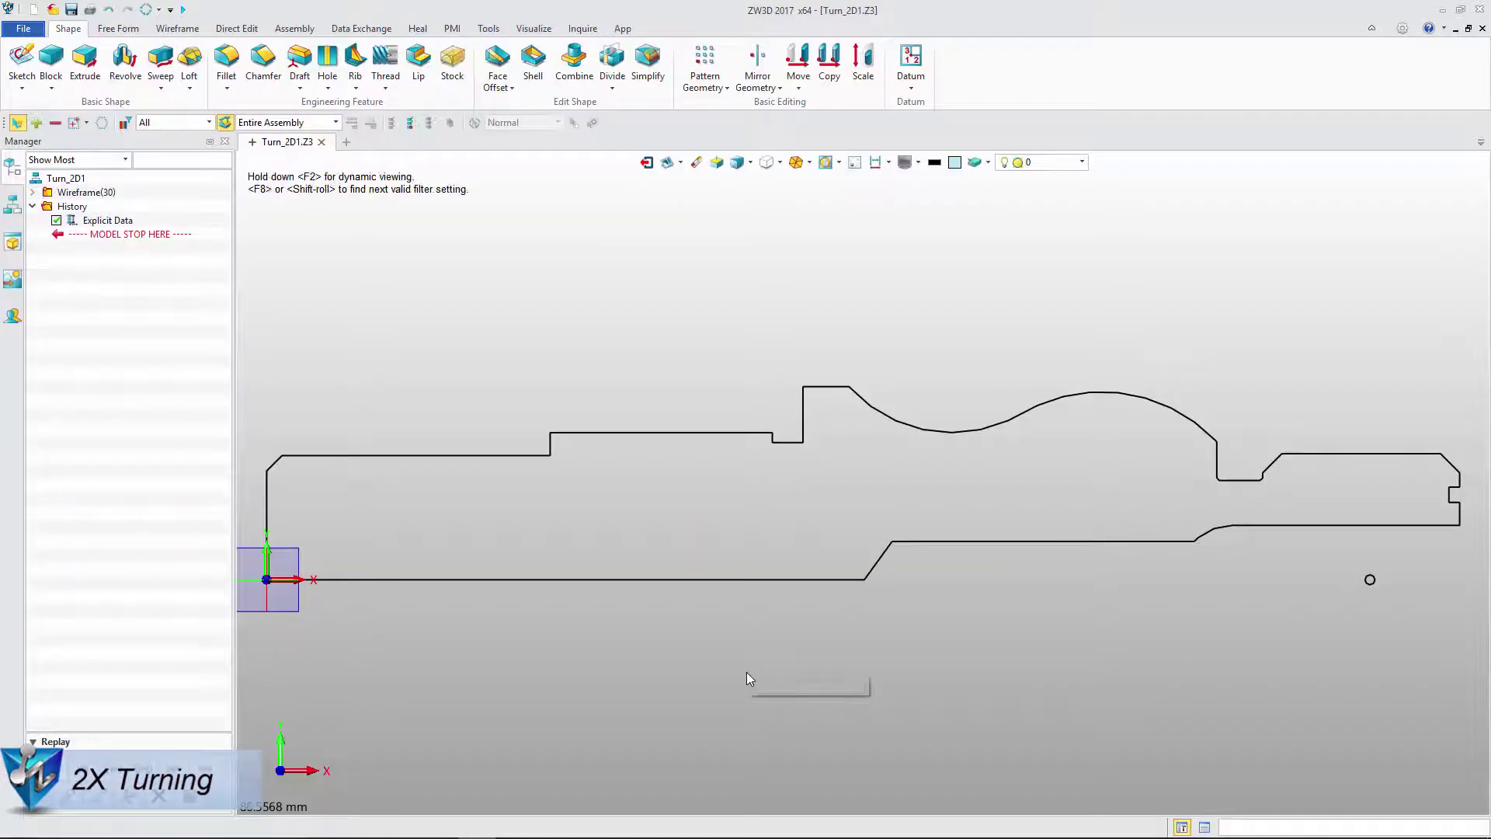
{"action": "left_click", "coordinate": [780, 641]}
{"action": "left_click", "coordinate": [713, 556]}
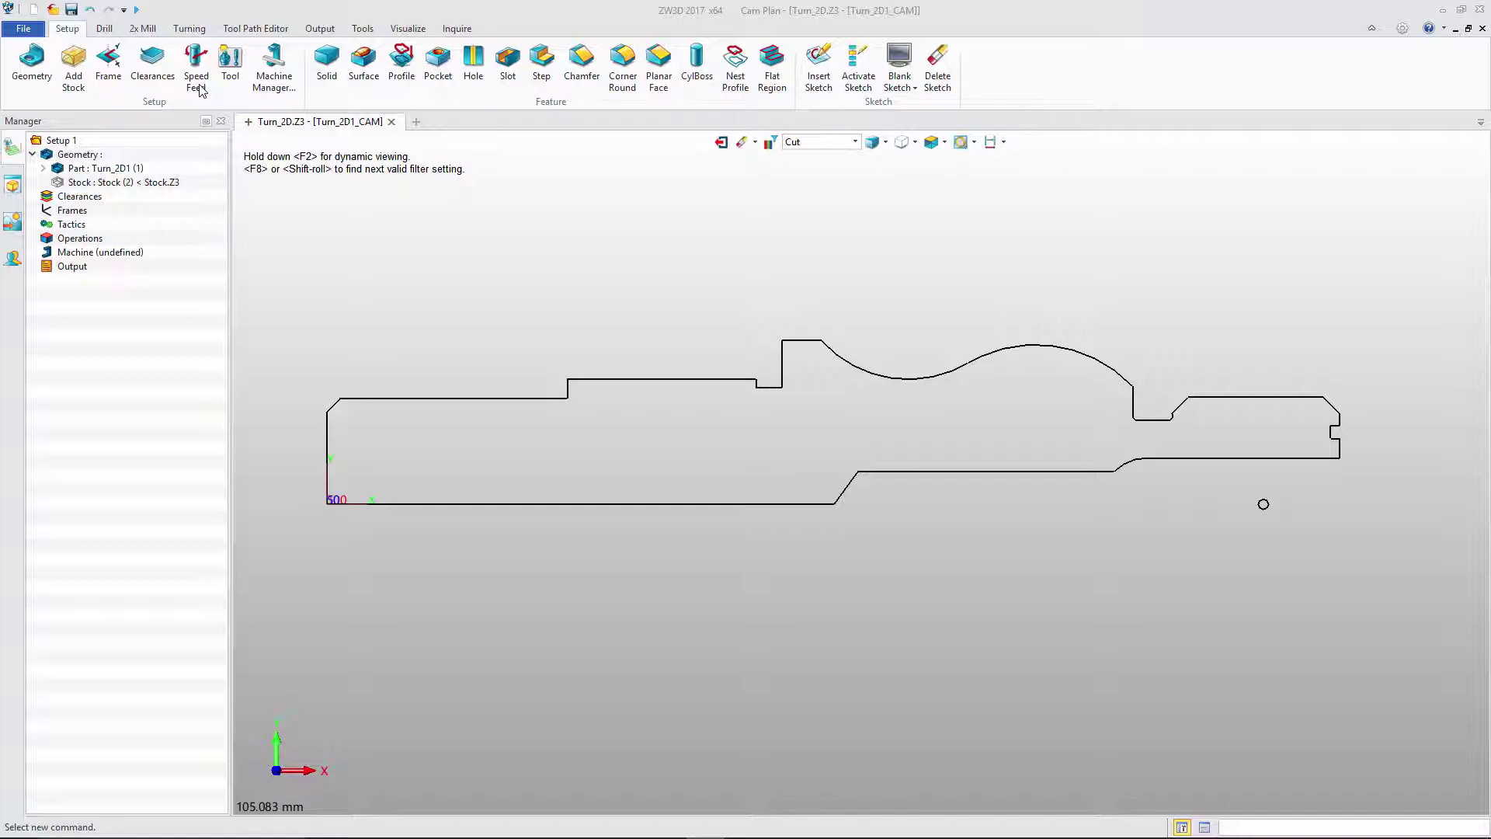
Step: Add a Rough turning operation on profile 1 with the default turning tool
{"action": "left_click", "coordinate": [189, 29]}
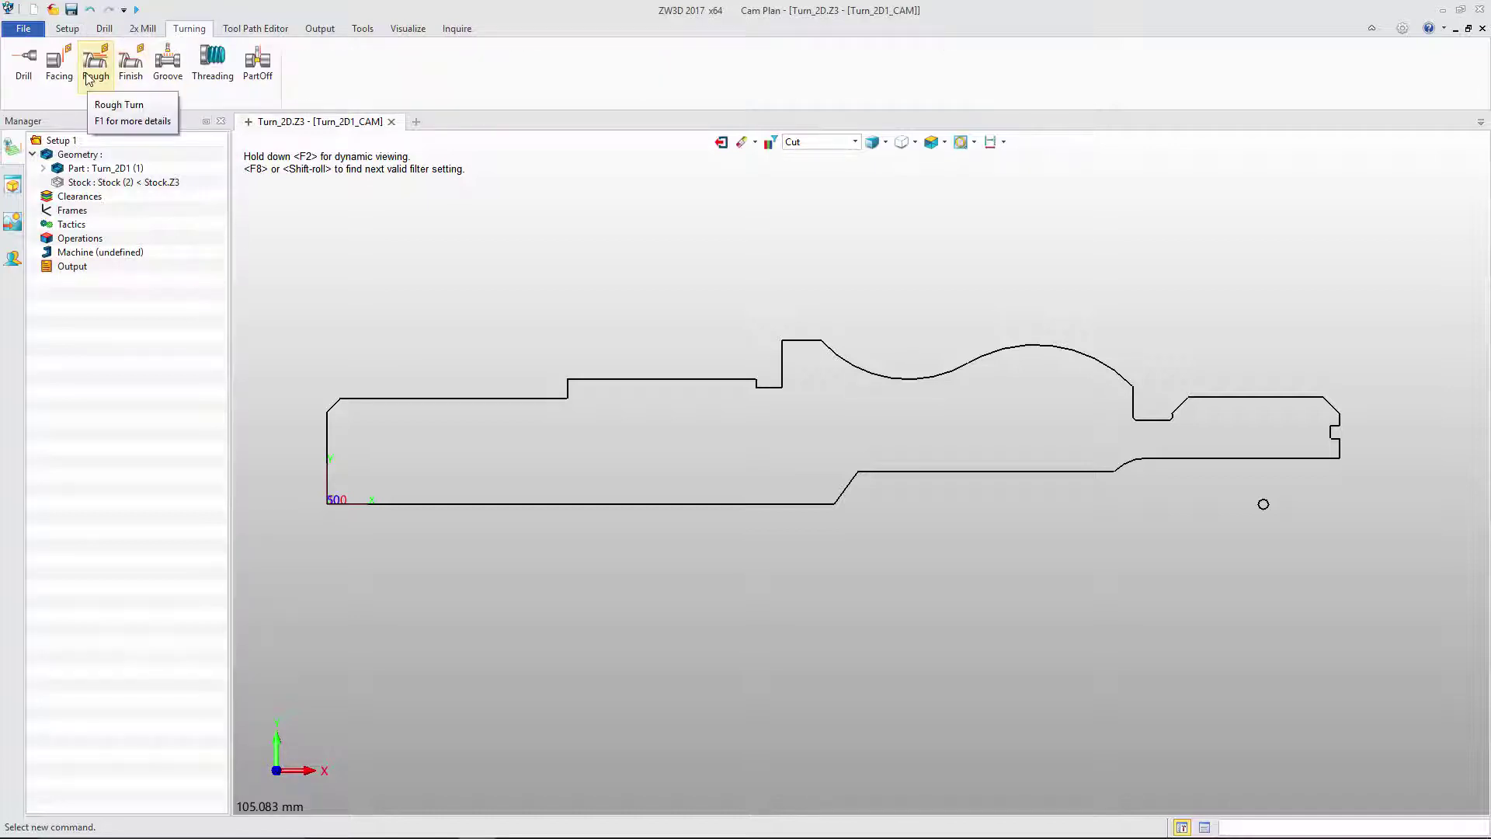
{"action": "left_click", "coordinate": [89, 77]}
{"action": "left_click", "coordinate": [293, 197]}
{"action": "left_click", "coordinate": [299, 379]}
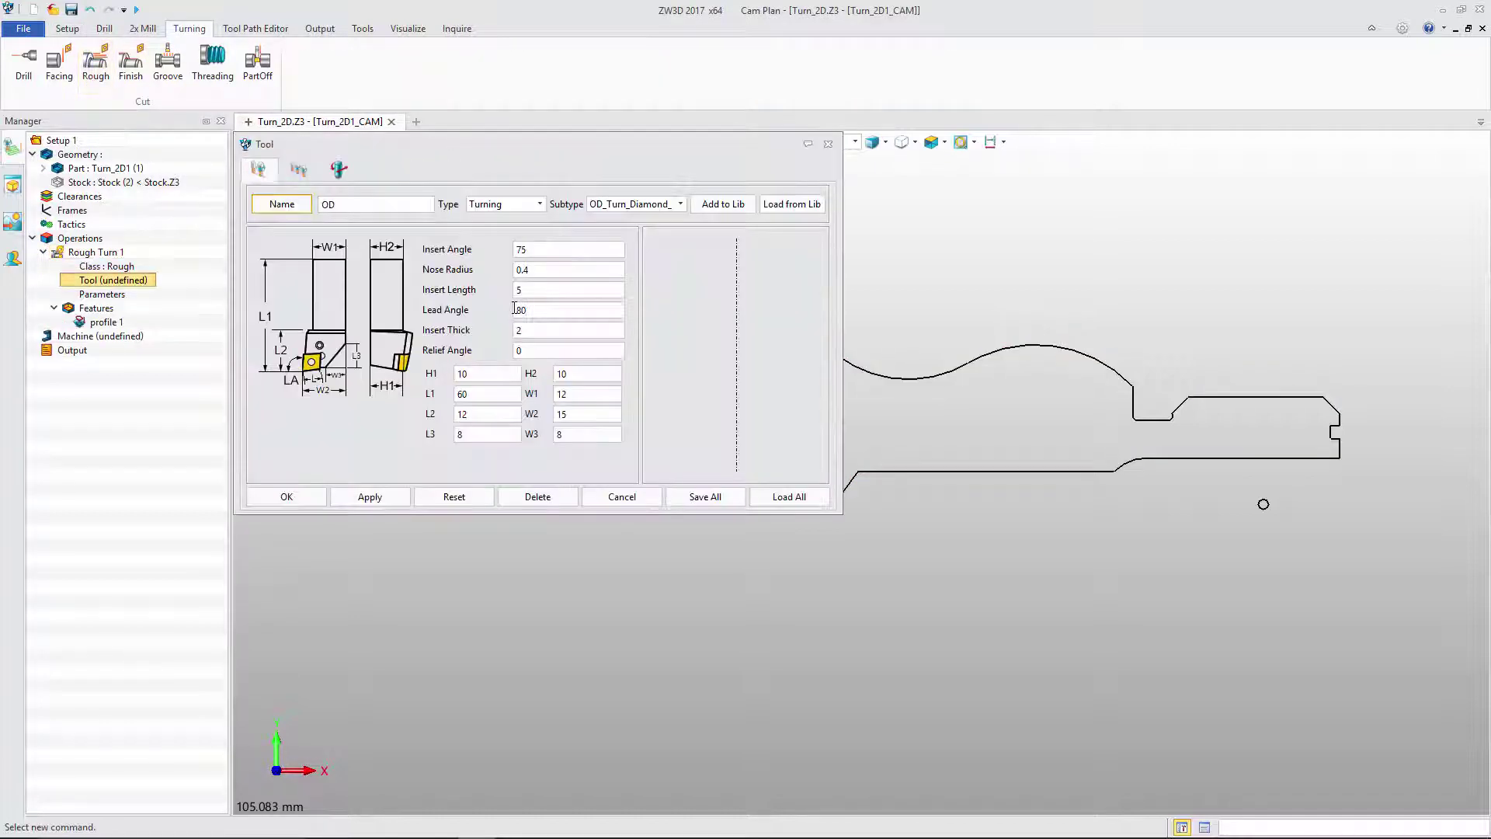
{"action": "key", "text": "Return"}
Step: Set the right trim point at the part's right end and the left at the raised step's corner
{"action": "left_click", "coordinate": [53, 223]}
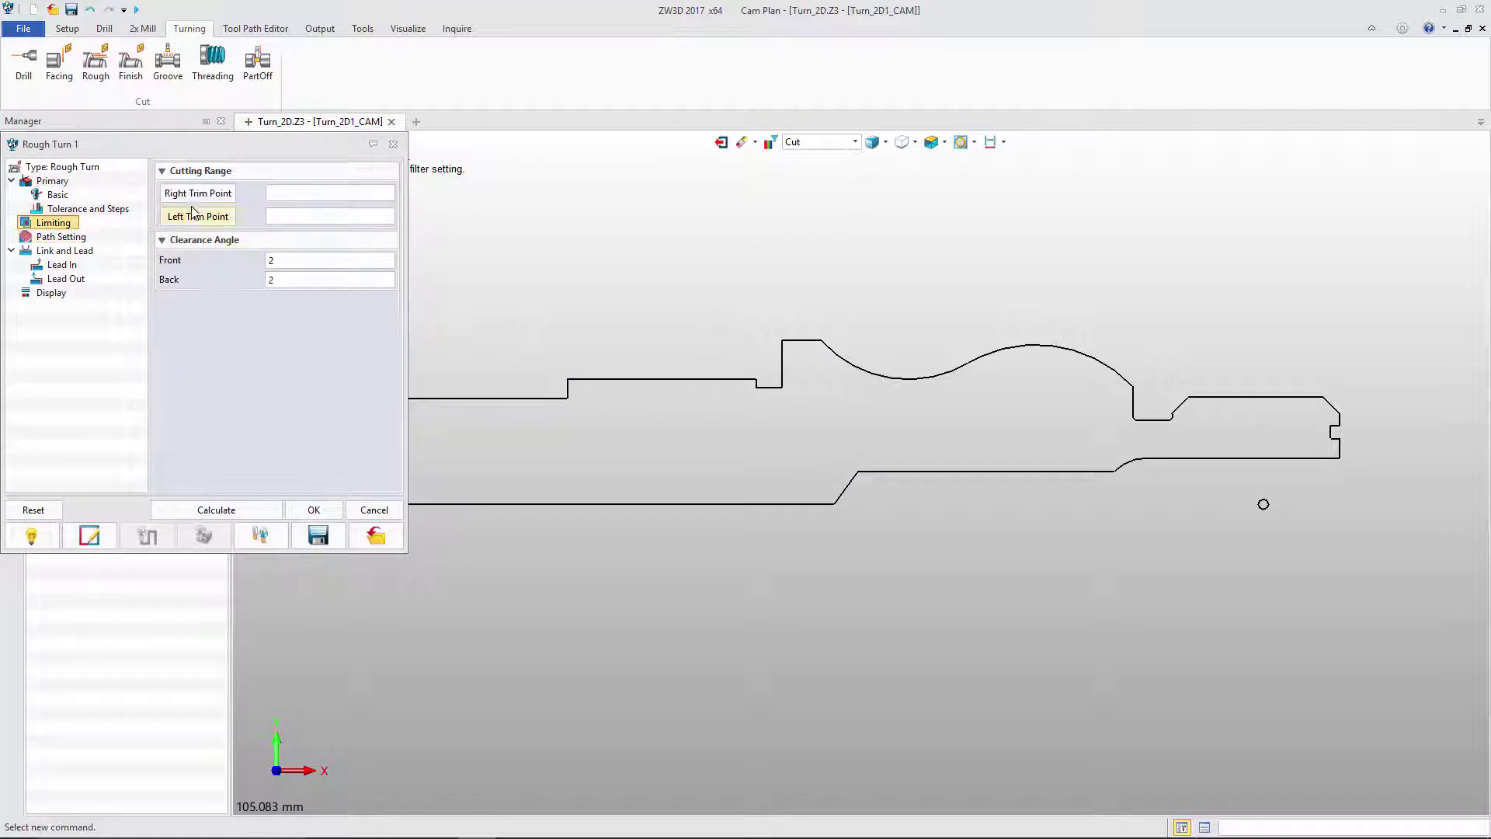
{"action": "left_click", "coordinate": [198, 193]}
{"action": "left_click", "coordinate": [1338, 412]}
{"action": "left_click", "coordinate": [198, 216]}
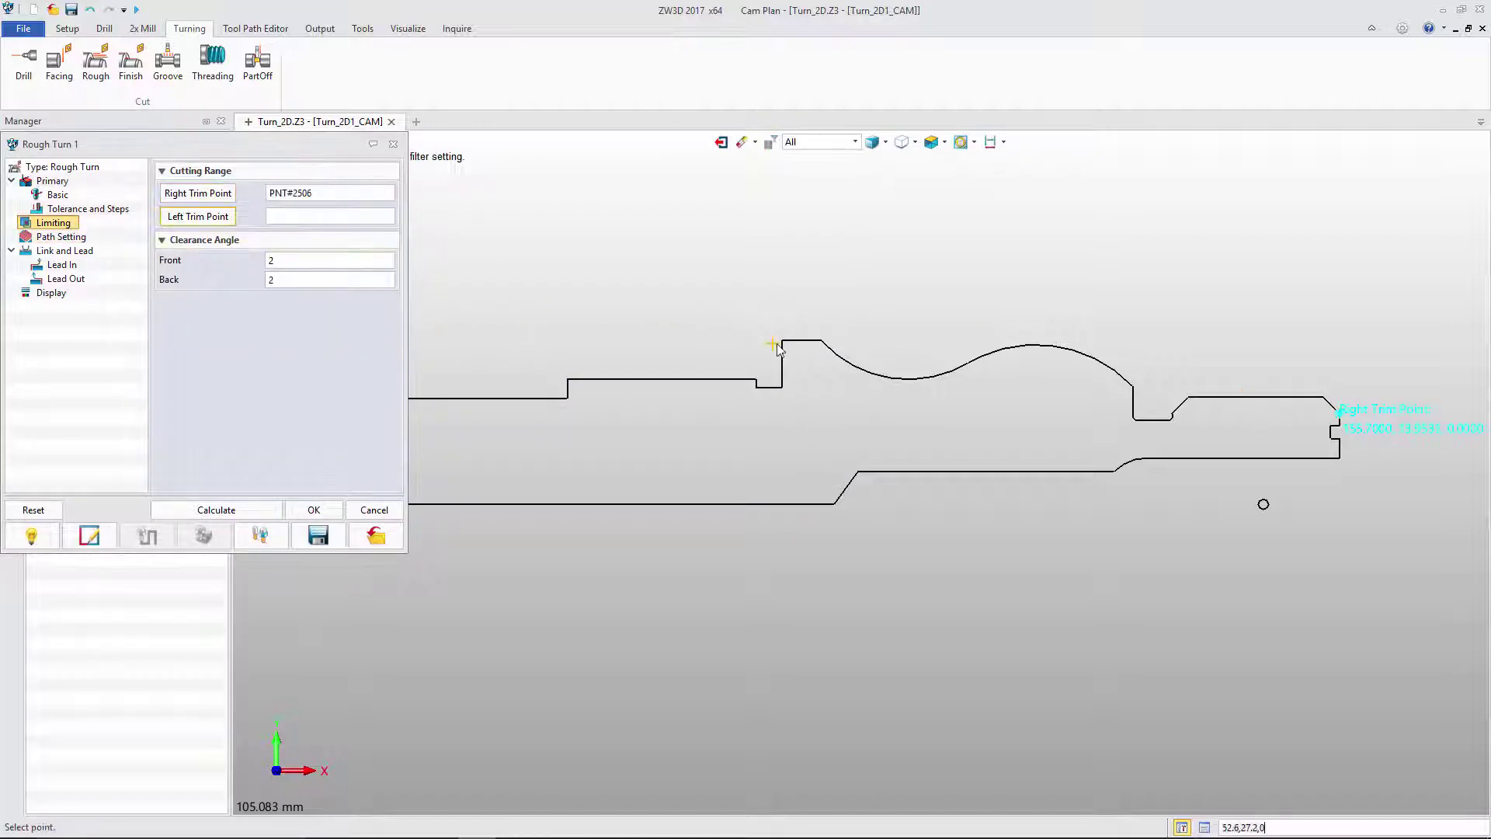
{"action": "left_click", "coordinate": [781, 339]}
{"action": "left_click", "coordinate": [65, 251]}
Step: Set Into Concave to Yes, then calculate and accept the roughing toolpath
{"action": "left_click", "coordinate": [60, 236]}
{"action": "left_click", "coordinate": [293, 247]}
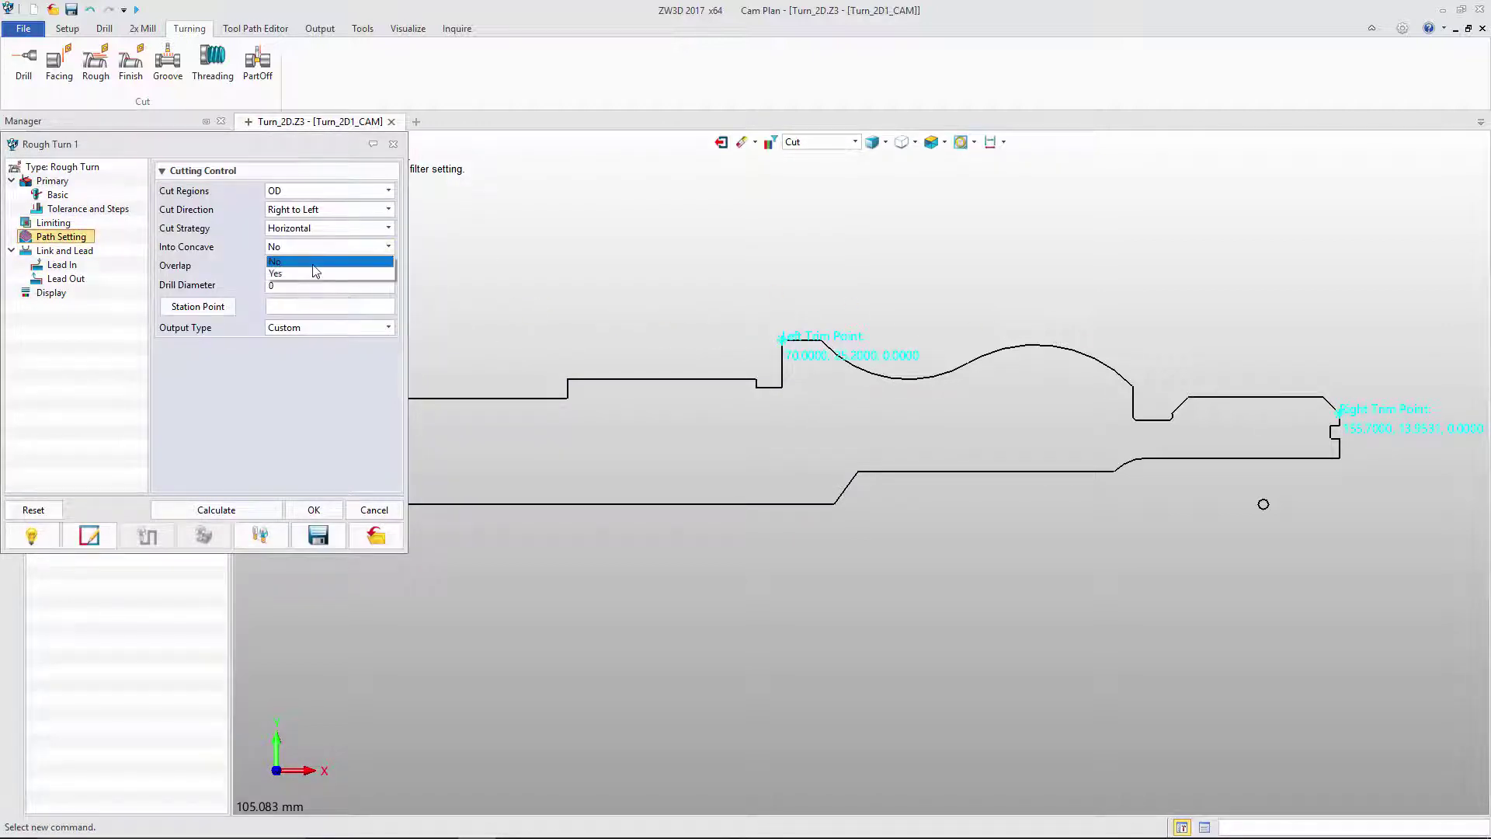
{"action": "left_click", "coordinate": [310, 274]}
{"action": "left_click", "coordinate": [216, 509]}
{"action": "left_click", "coordinate": [301, 510]}
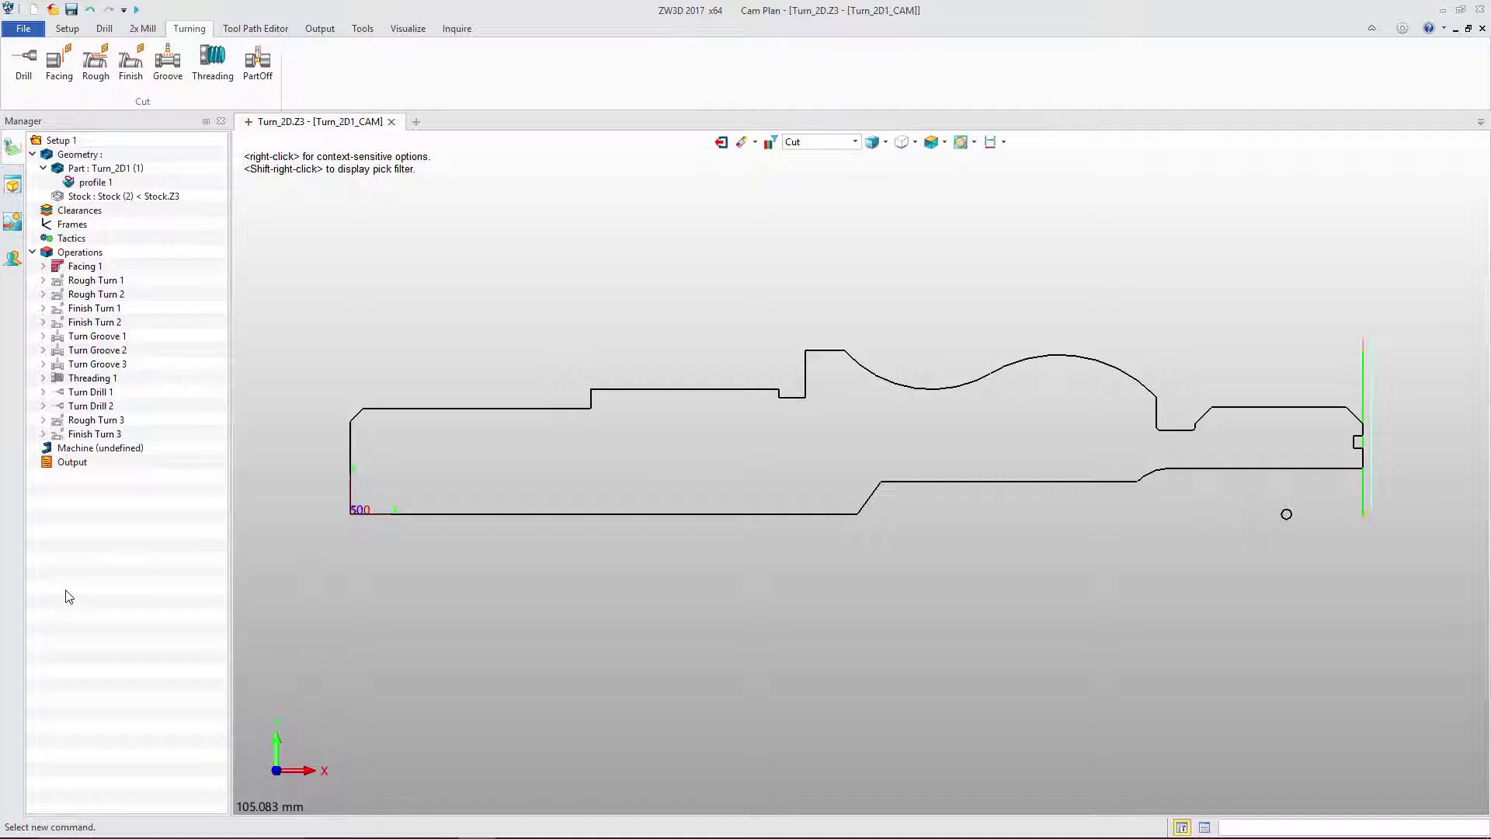
Step: Step through the Rough Turn 1, Finish Turn 1, groove, Threading 1 and Turn Drill 2 toolpaths
{"action": "key", "text": "Down"}
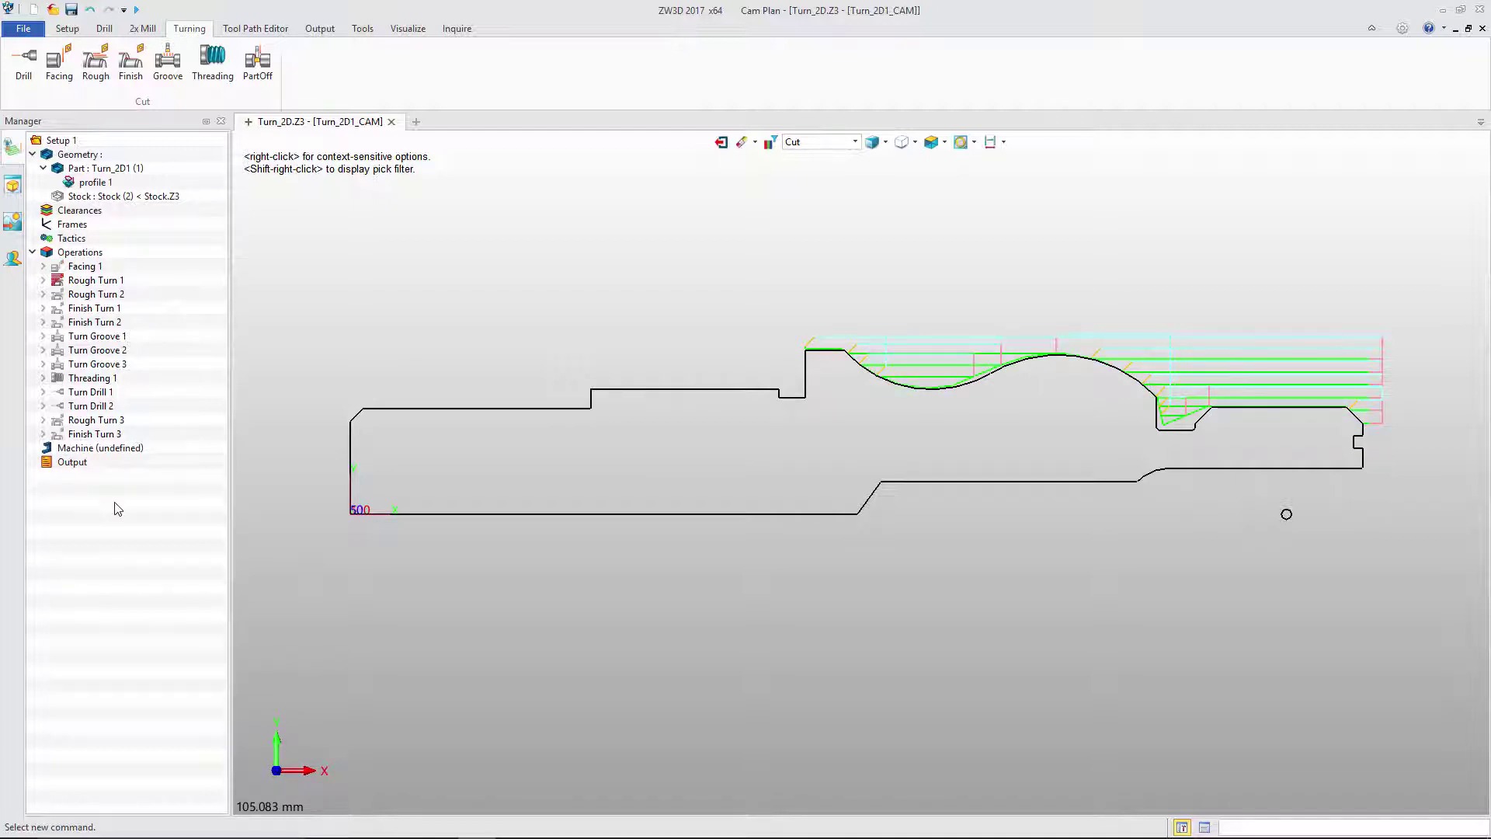
{"action": "key", "text": "Down"}
{"action": "key", "text": "Down"}
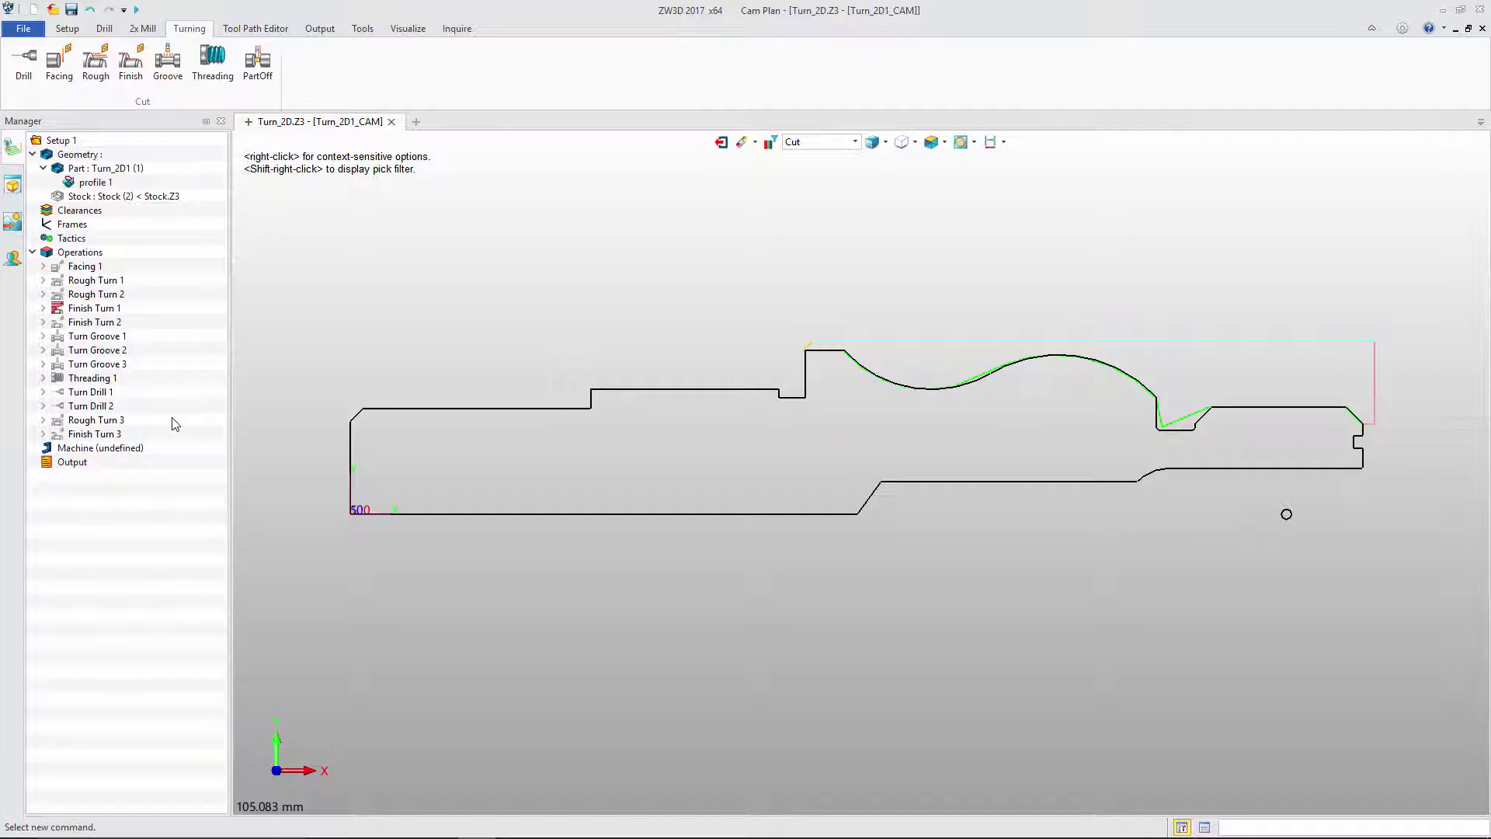
{"action": "key", "text": "Down"}
{"action": "key", "text": "Down"}
{"action": "key", "text": "Down"}
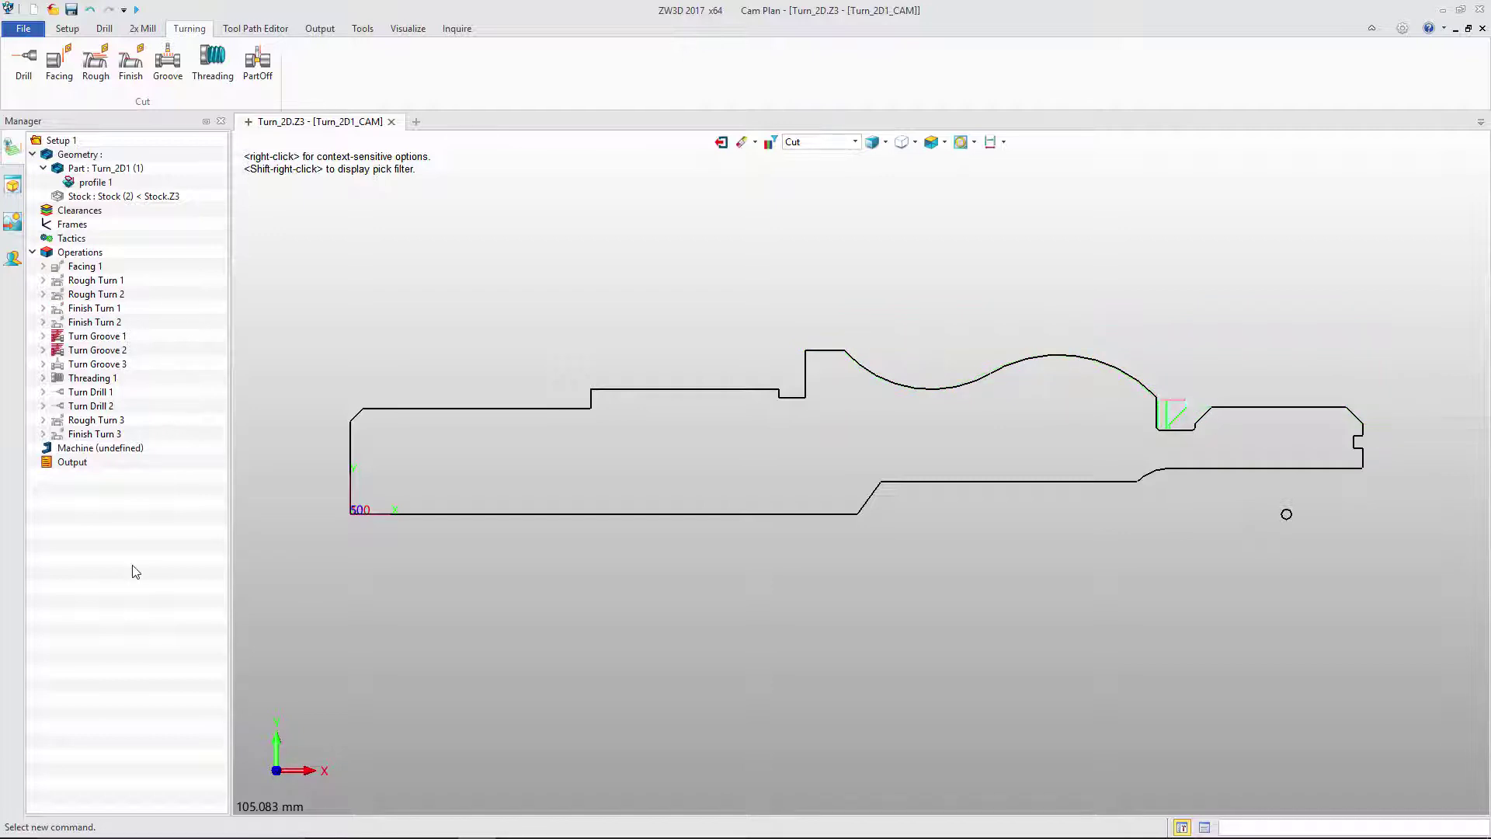
{"action": "key", "text": "Down"}
{"action": "key", "text": "Down"}
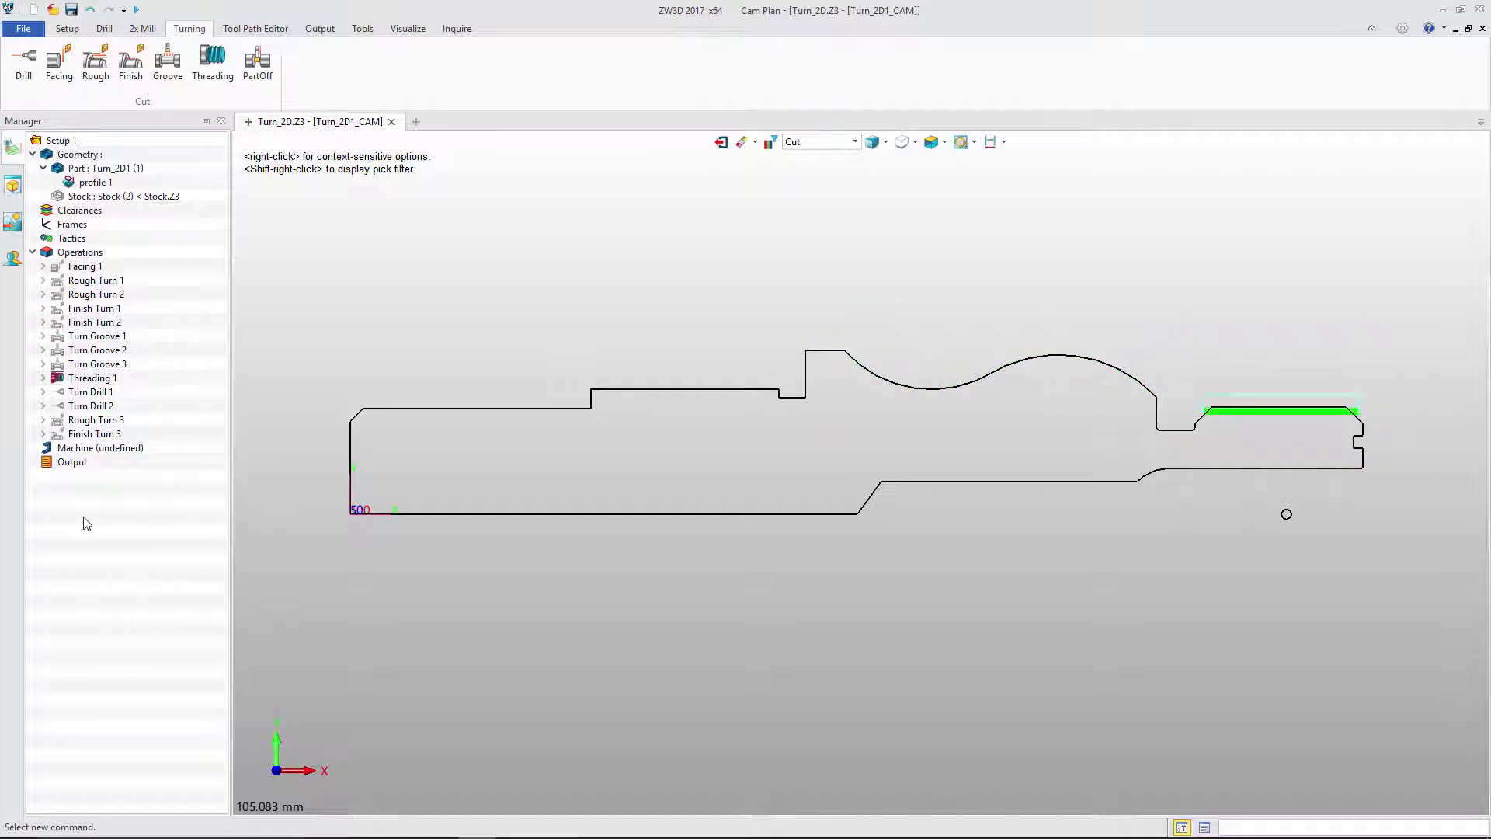
{"action": "key", "text": "Down"}
{"action": "key", "text": "Down"}
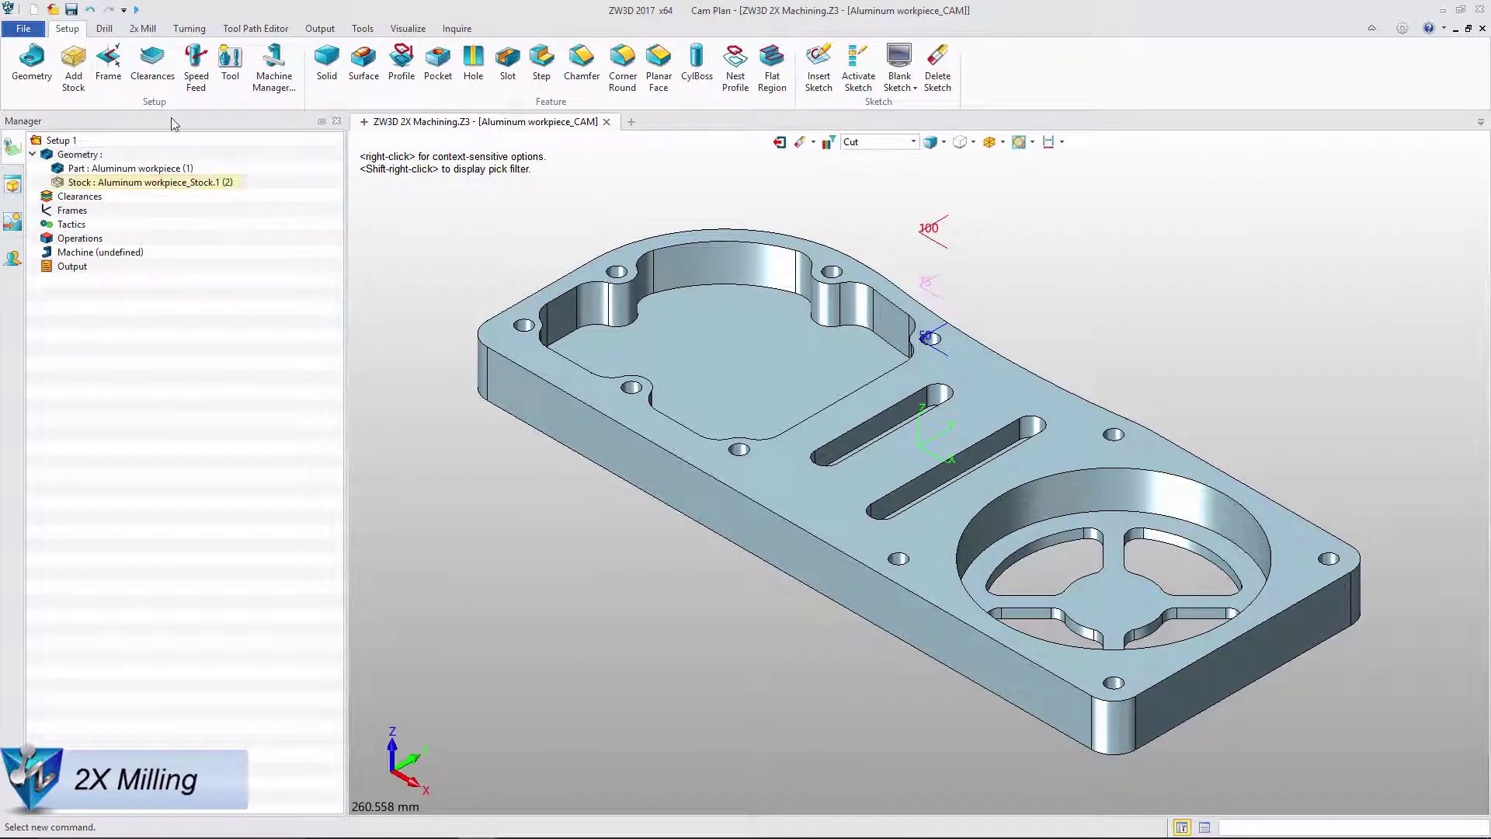
Step: Create Top Facing 1 with Topface Cut from the 2x Mill operations, using a 20 mm Flat Endmill
{"action": "left_click", "coordinate": [142, 29]}
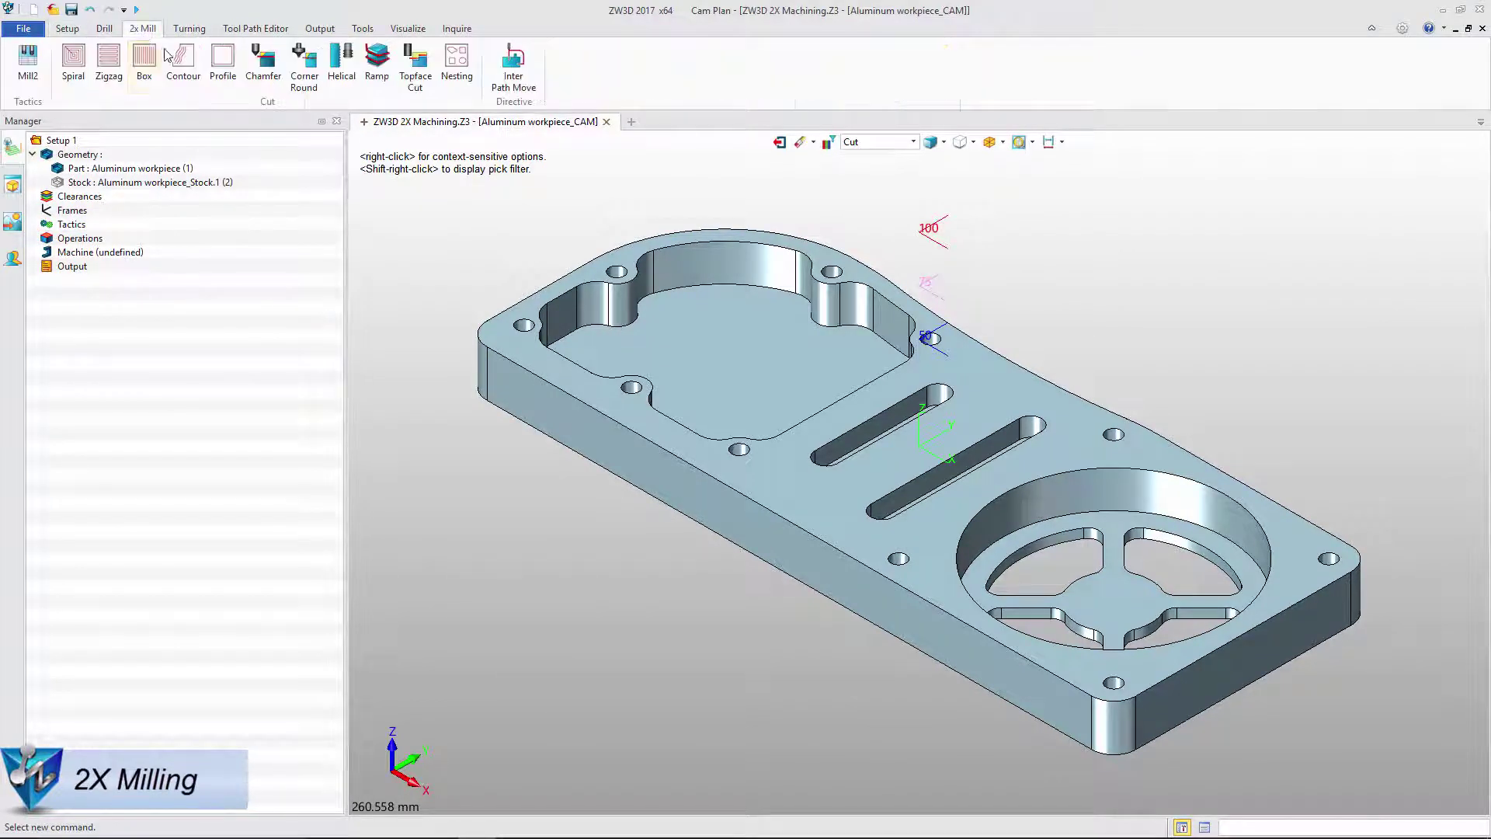
{"action": "left_click", "coordinate": [409, 74]}
{"action": "left_click", "coordinate": [62, 255]}
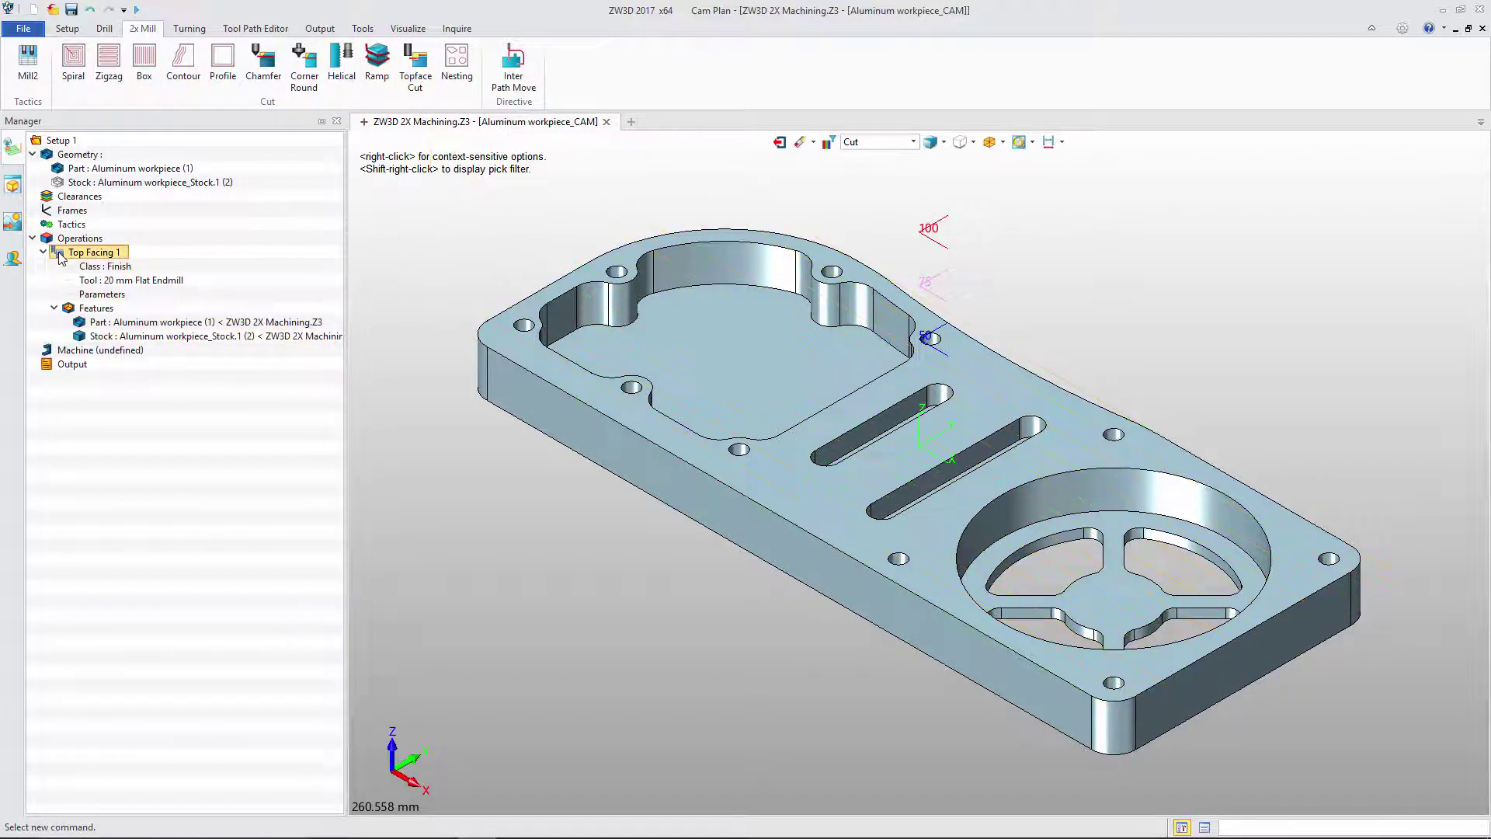
Step: Add a spiral cut on a new profile built from the pocket floor edge and large circle edge
{"action": "left_click", "coordinate": [74, 81]}
{"action": "left_click", "coordinate": [476, 355]}
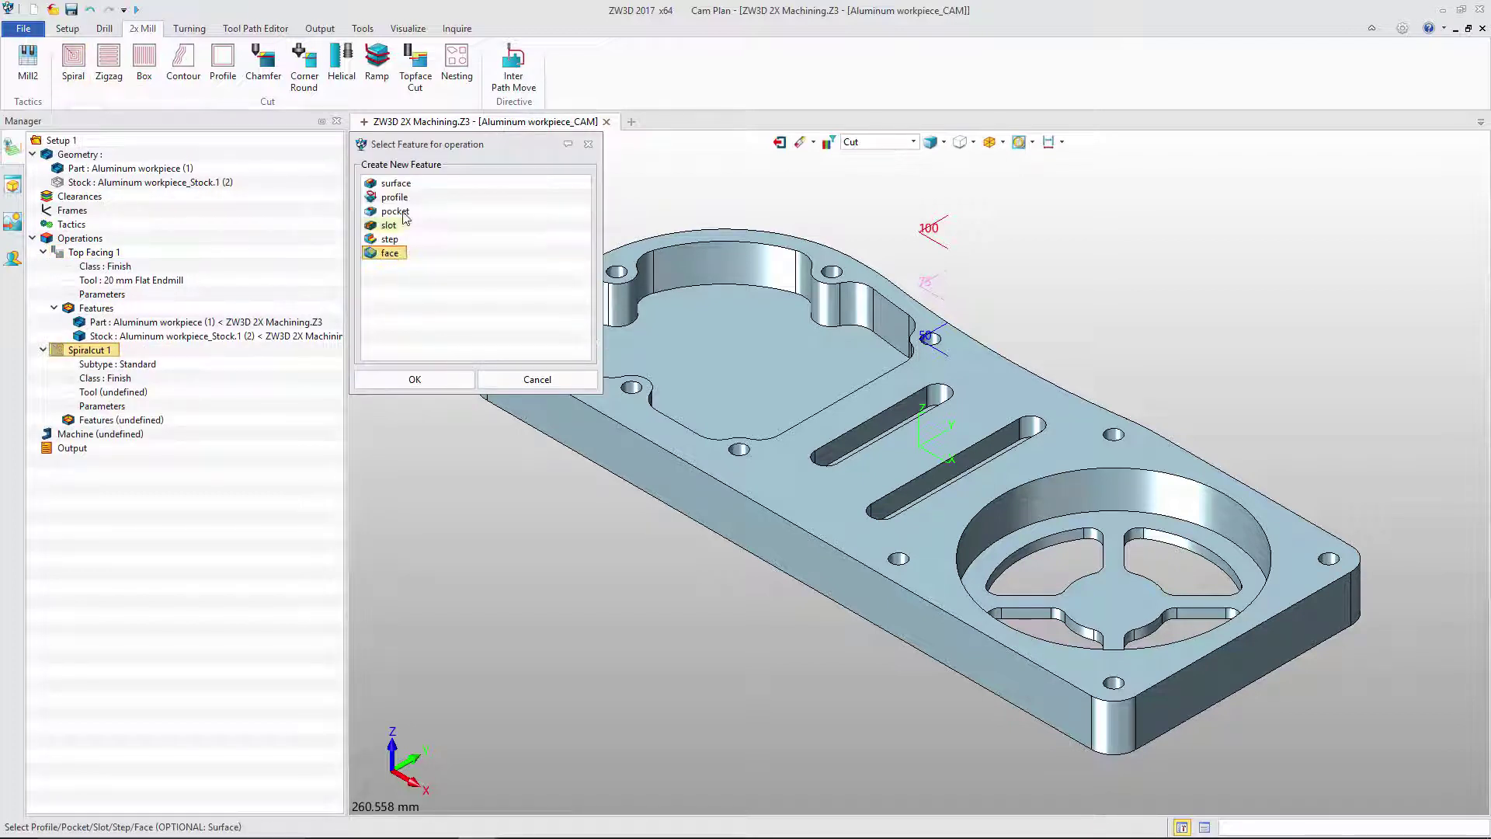
{"action": "left_click", "coordinate": [394, 197]}
{"action": "left_click", "coordinate": [415, 380]}
{"action": "left_click", "coordinate": [730, 285]}
{"action": "left_click", "coordinate": [1027, 536]}
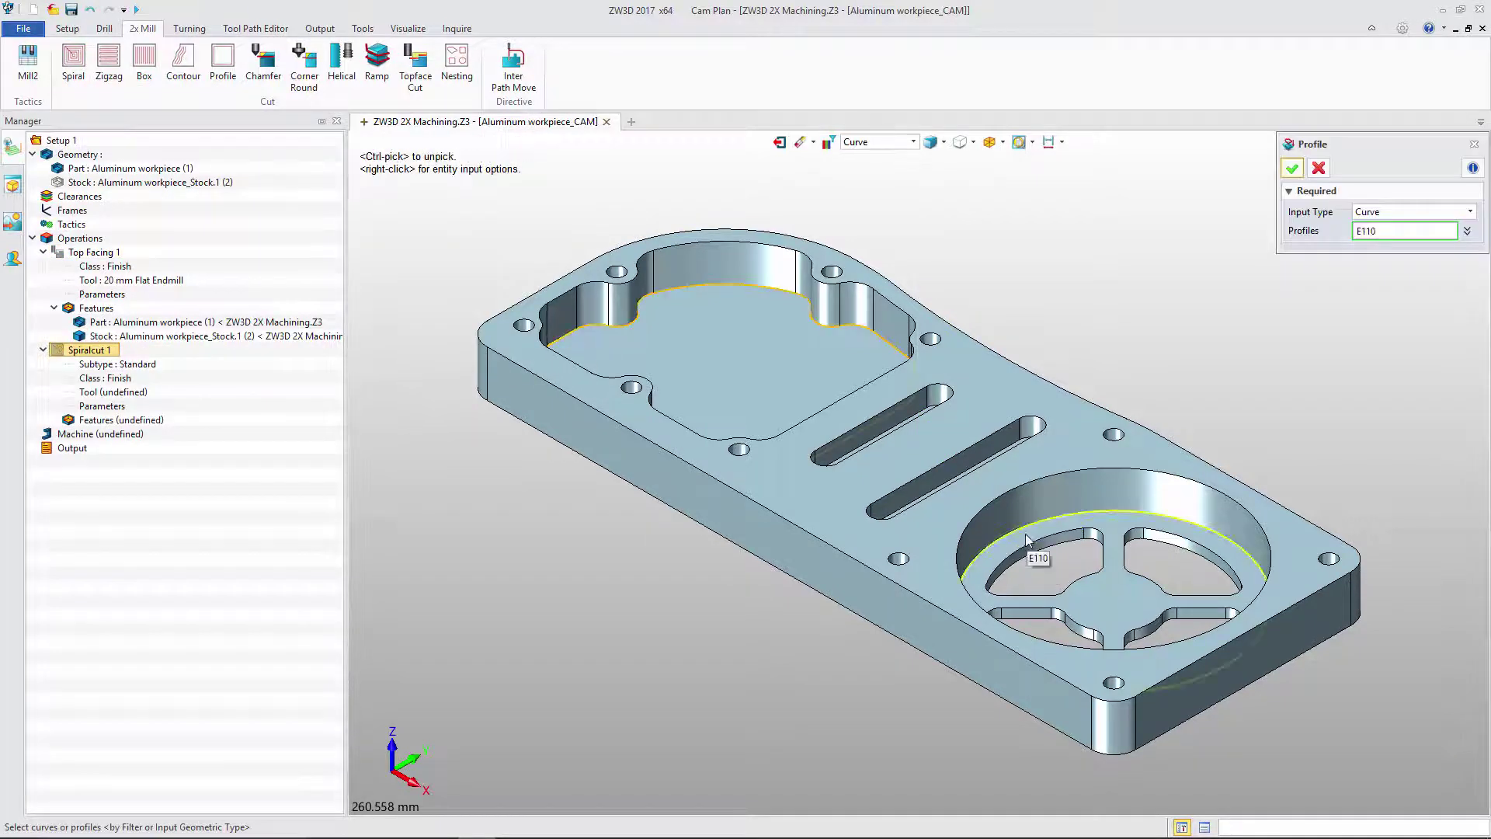
{"action": "left_click", "coordinate": [1293, 168]}
{"action": "left_click", "coordinate": [75, 459]}
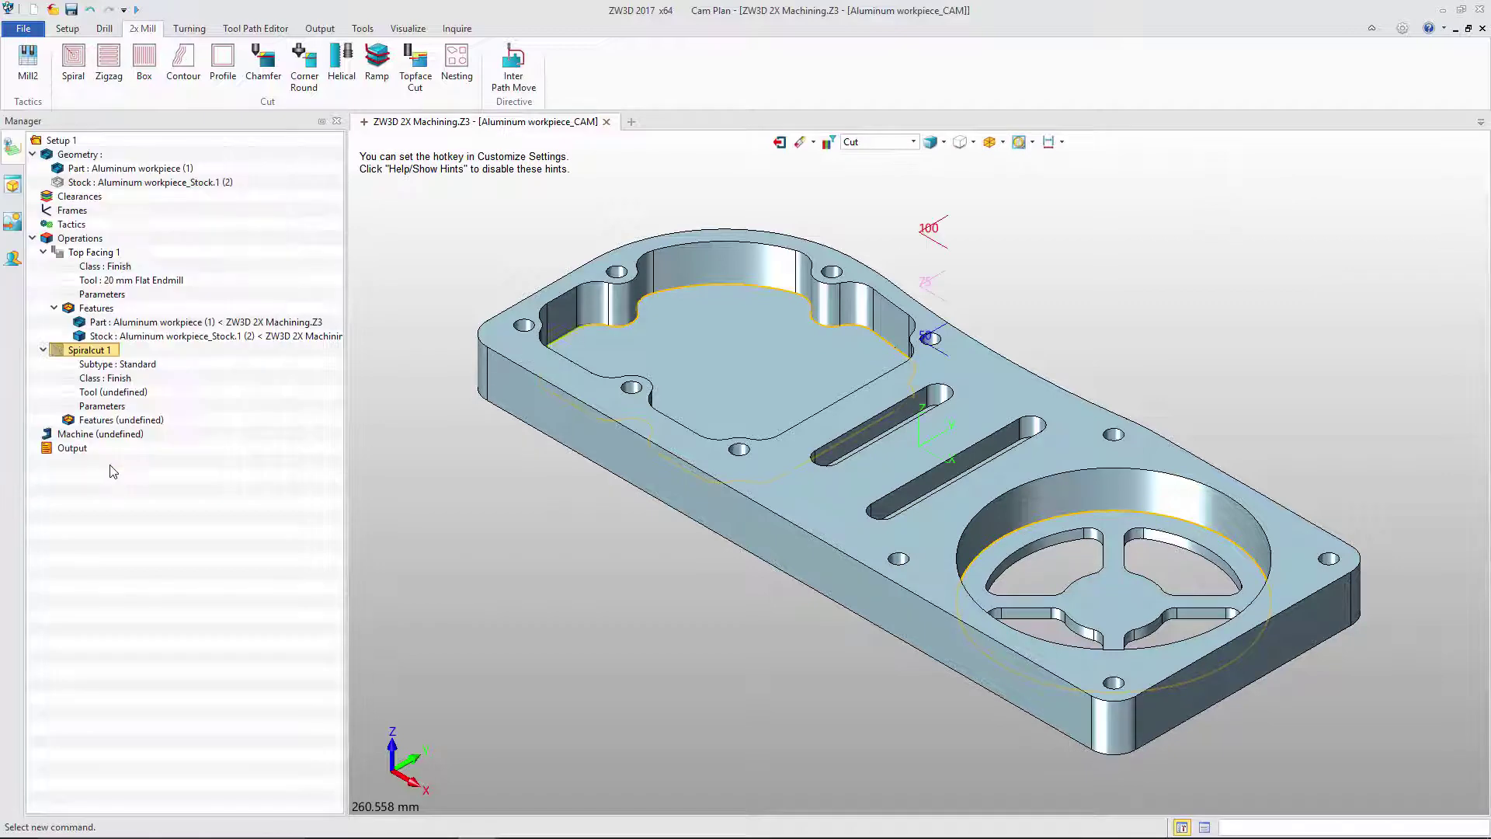
Step: Assign the 10 mm Bullnose Endmill to Spiralcut 1
{"action": "double_click", "coordinate": [112, 405]}
{"action": "double_click", "coordinate": [154, 466]}
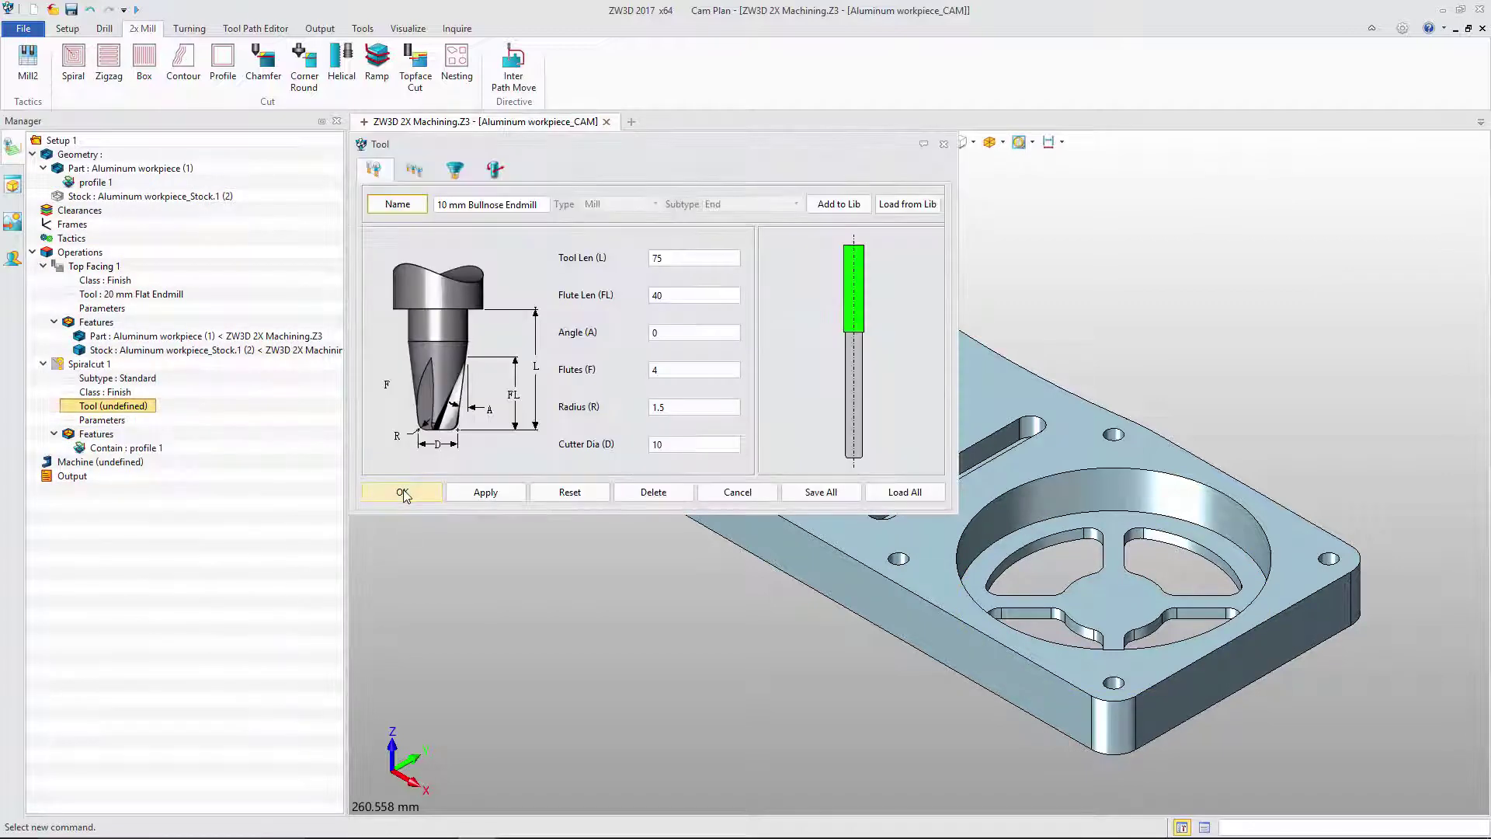
{"action": "left_click", "coordinate": [403, 492]}
Step: Set finish speed 5000 and feed 2000, then calculate the spiral cut toolpath
{"action": "double_click", "coordinate": [101, 419]}
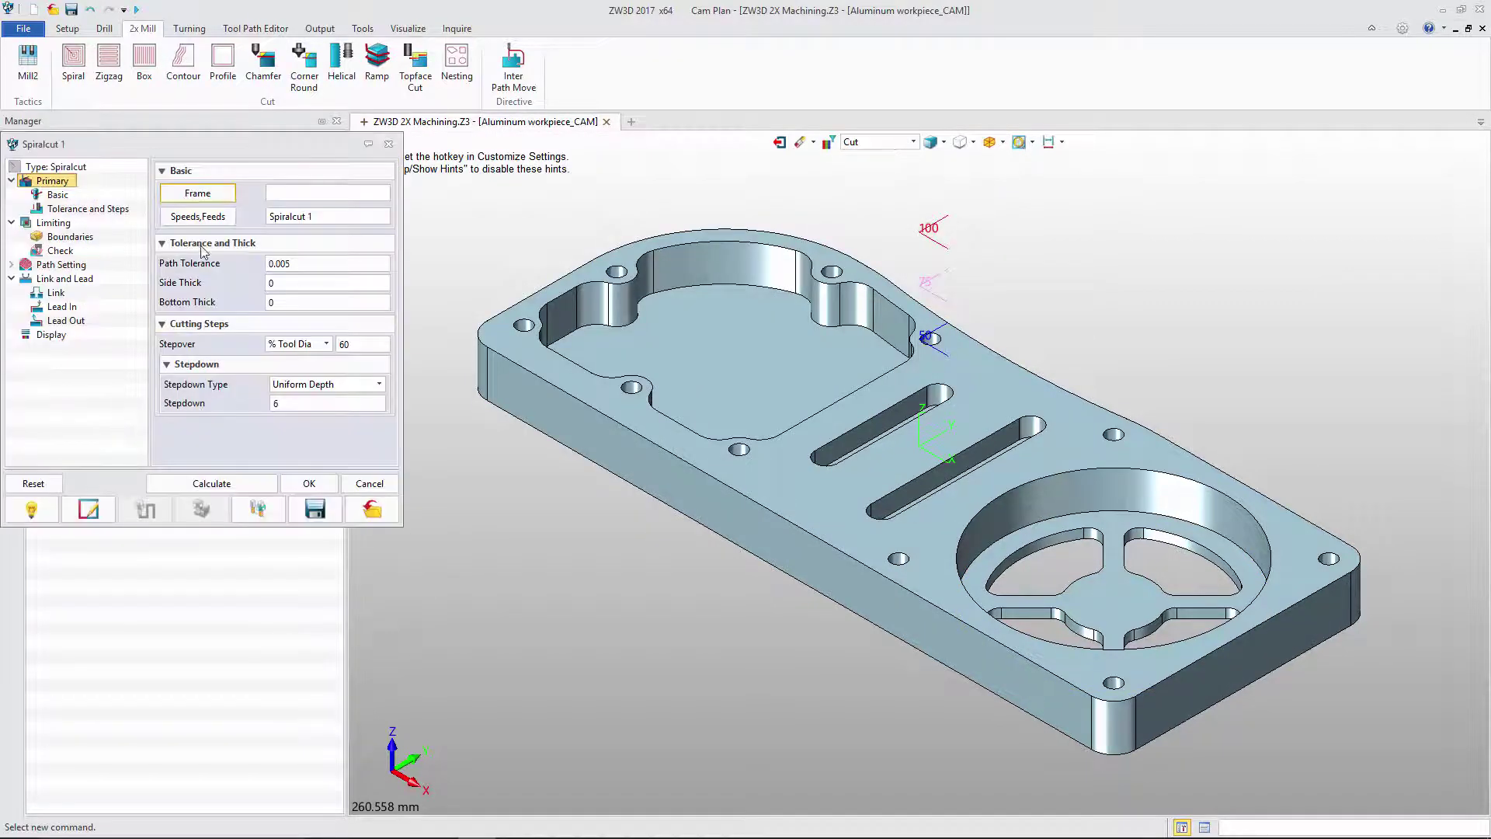
{"action": "left_click", "coordinate": [200, 221]}
{"action": "double_click", "coordinate": [125, 230]}
{"action": "type", "text": "5000"}
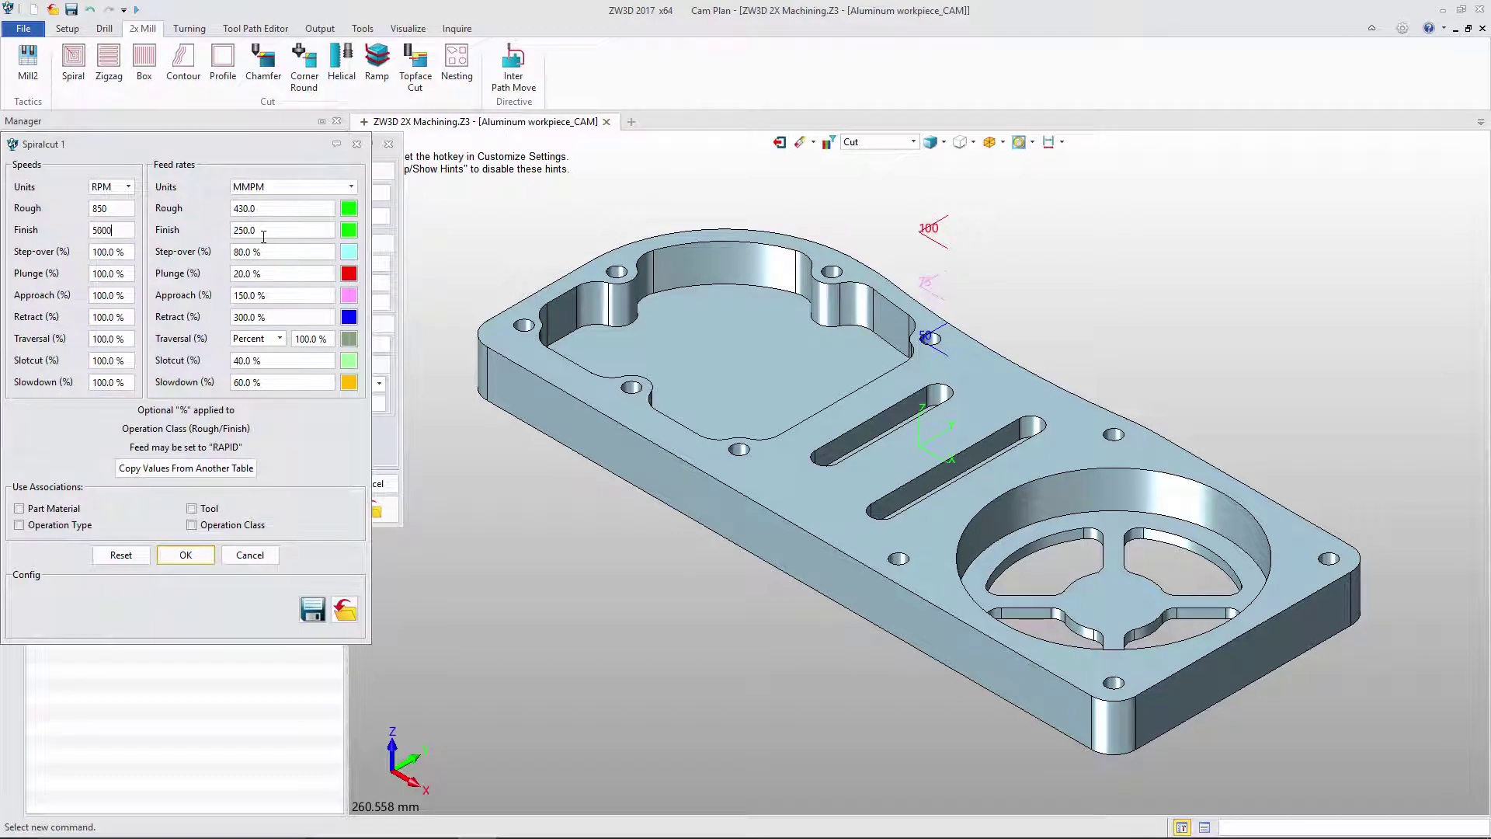
{"action": "key", "text": "Tab"}
{"action": "type", "text": "2000"}
{"action": "left_click", "coordinate": [186, 555]}
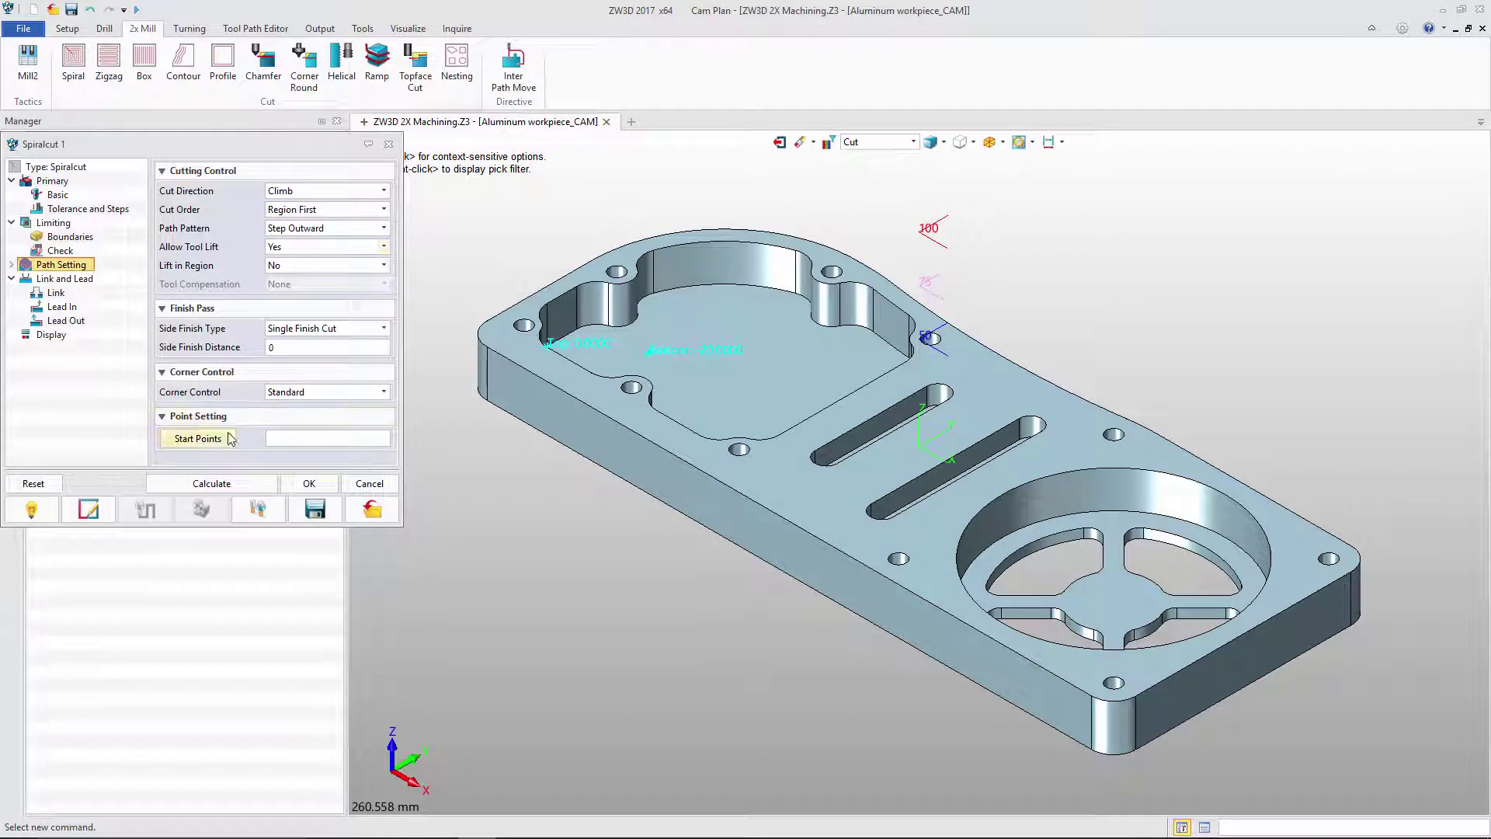
{"action": "left_click", "coordinate": [233, 483]}
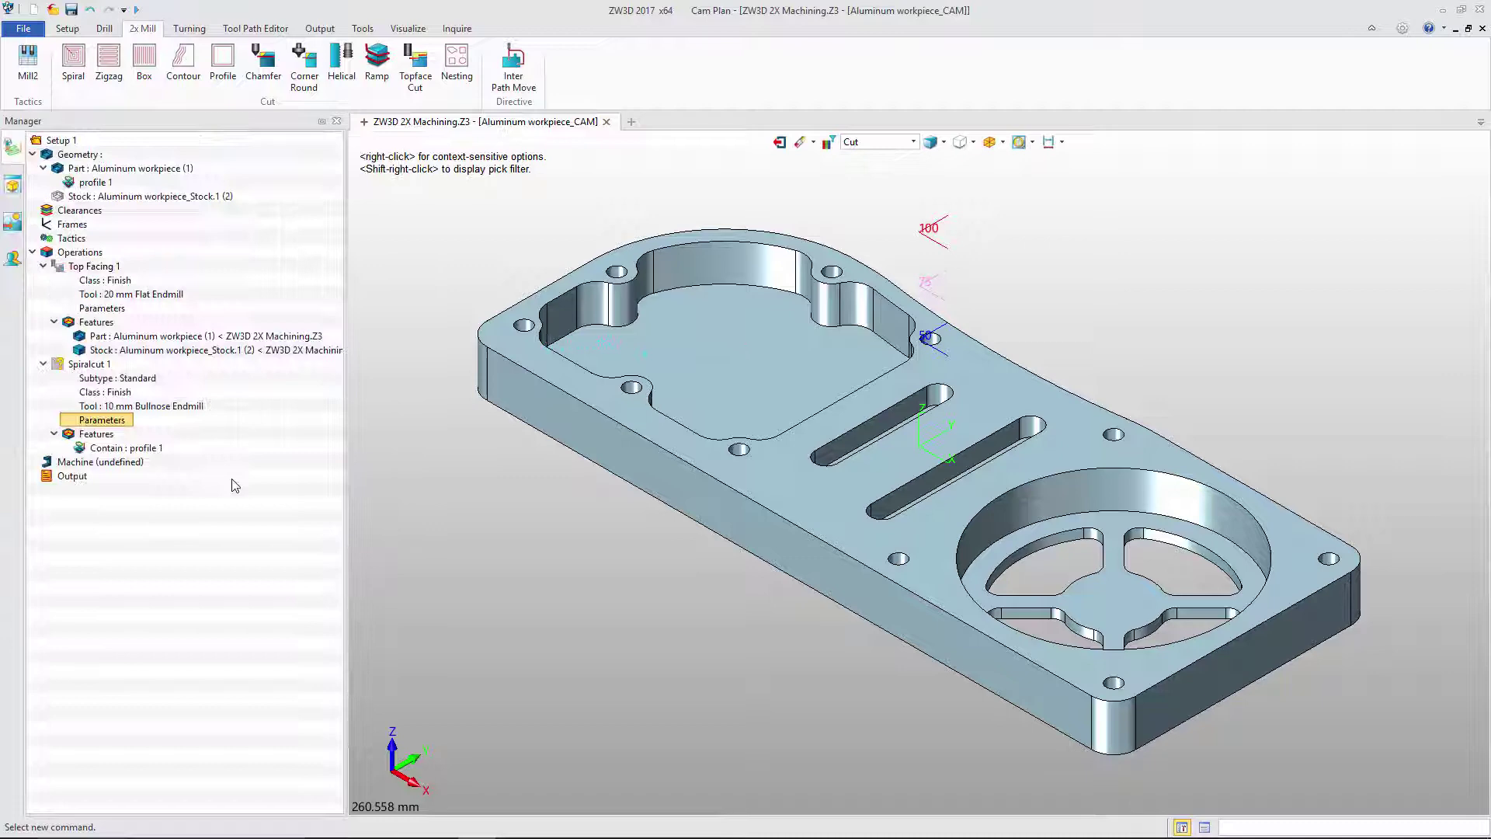
Step: Accept the calculated Spiralcut 1 operation
{"action": "left_click", "coordinate": [307, 483]}
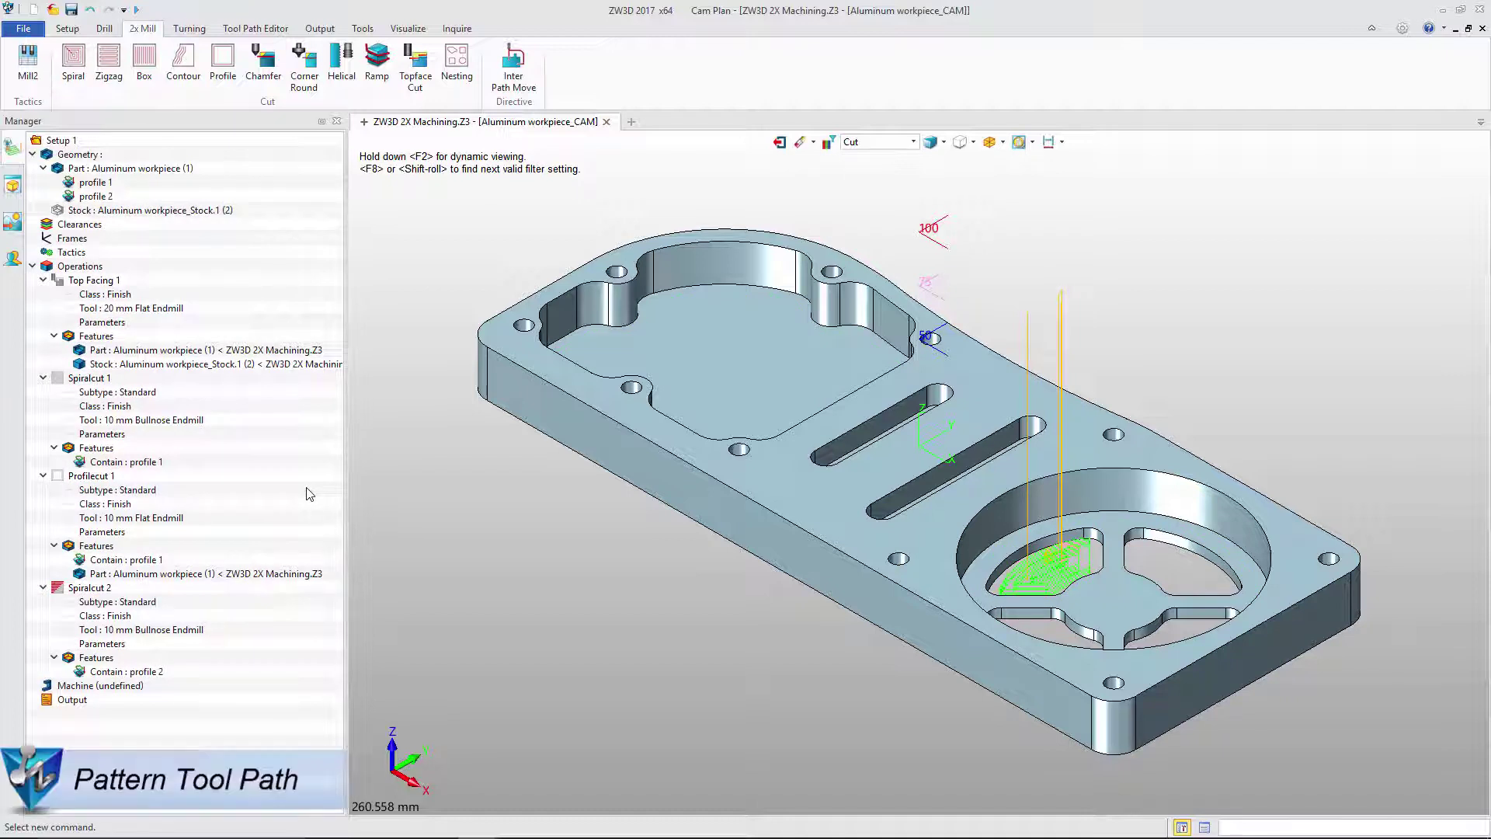
Step: Pattern the Spiralcut 2 toolpath into 4 copies spaced 90° apart
{"action": "right_click", "coordinate": [116, 591]}
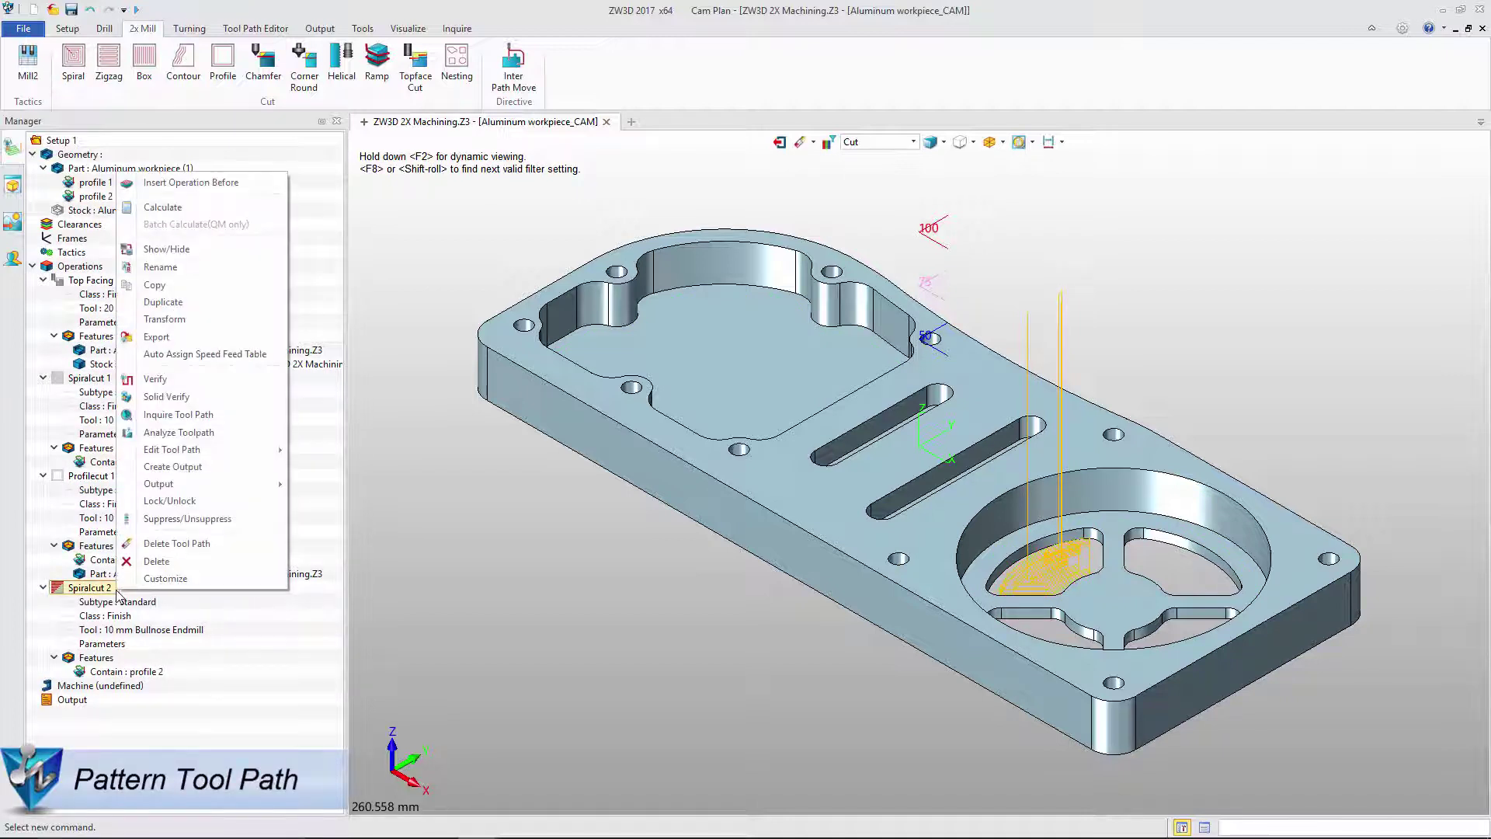
{"action": "mouse_move", "coordinate": [288, 449]}
{"action": "mouse_move", "coordinate": [334, 468]}
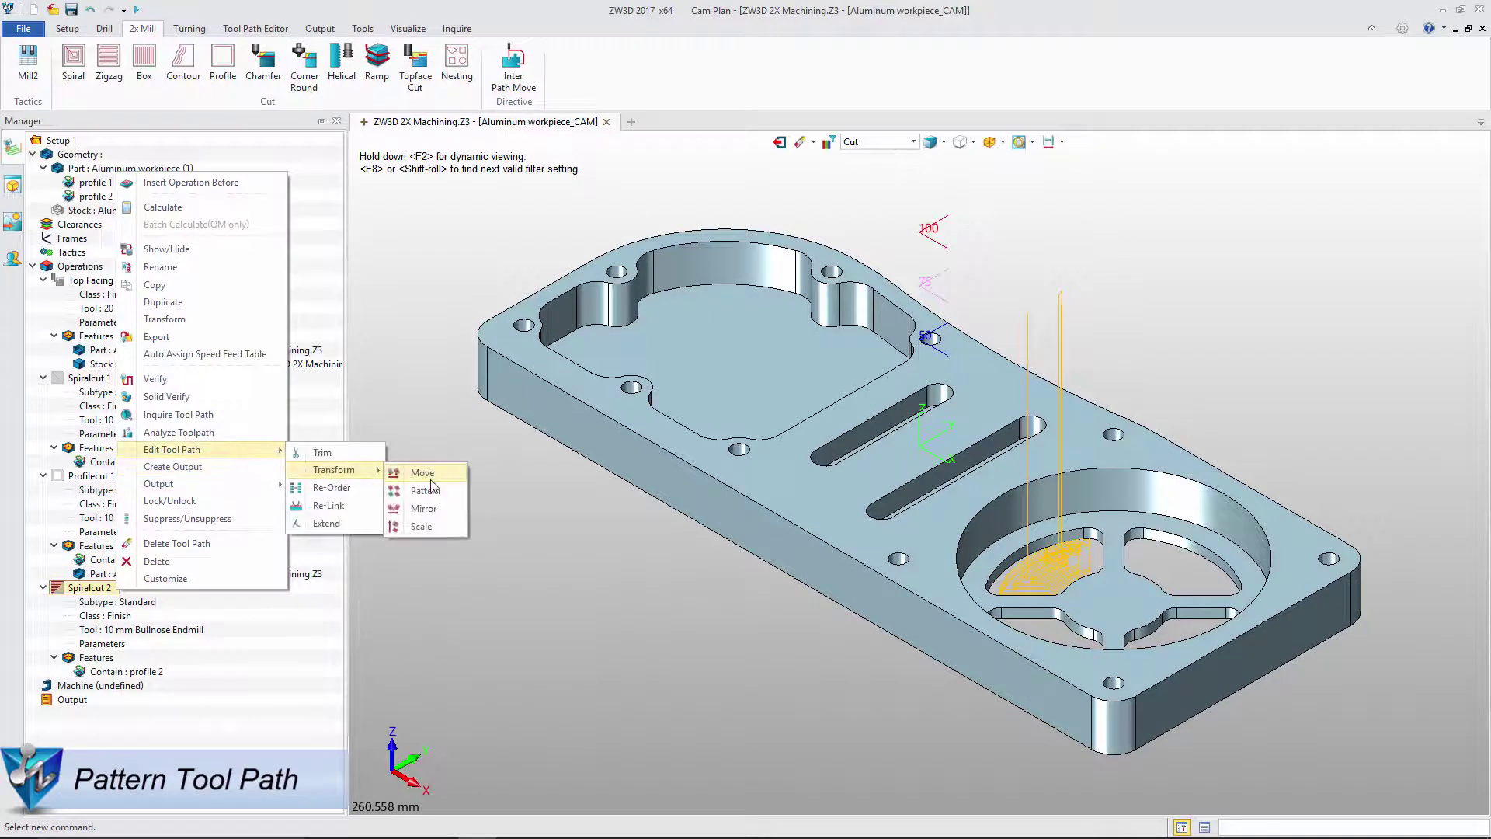
{"action": "left_click", "coordinate": [429, 485]}
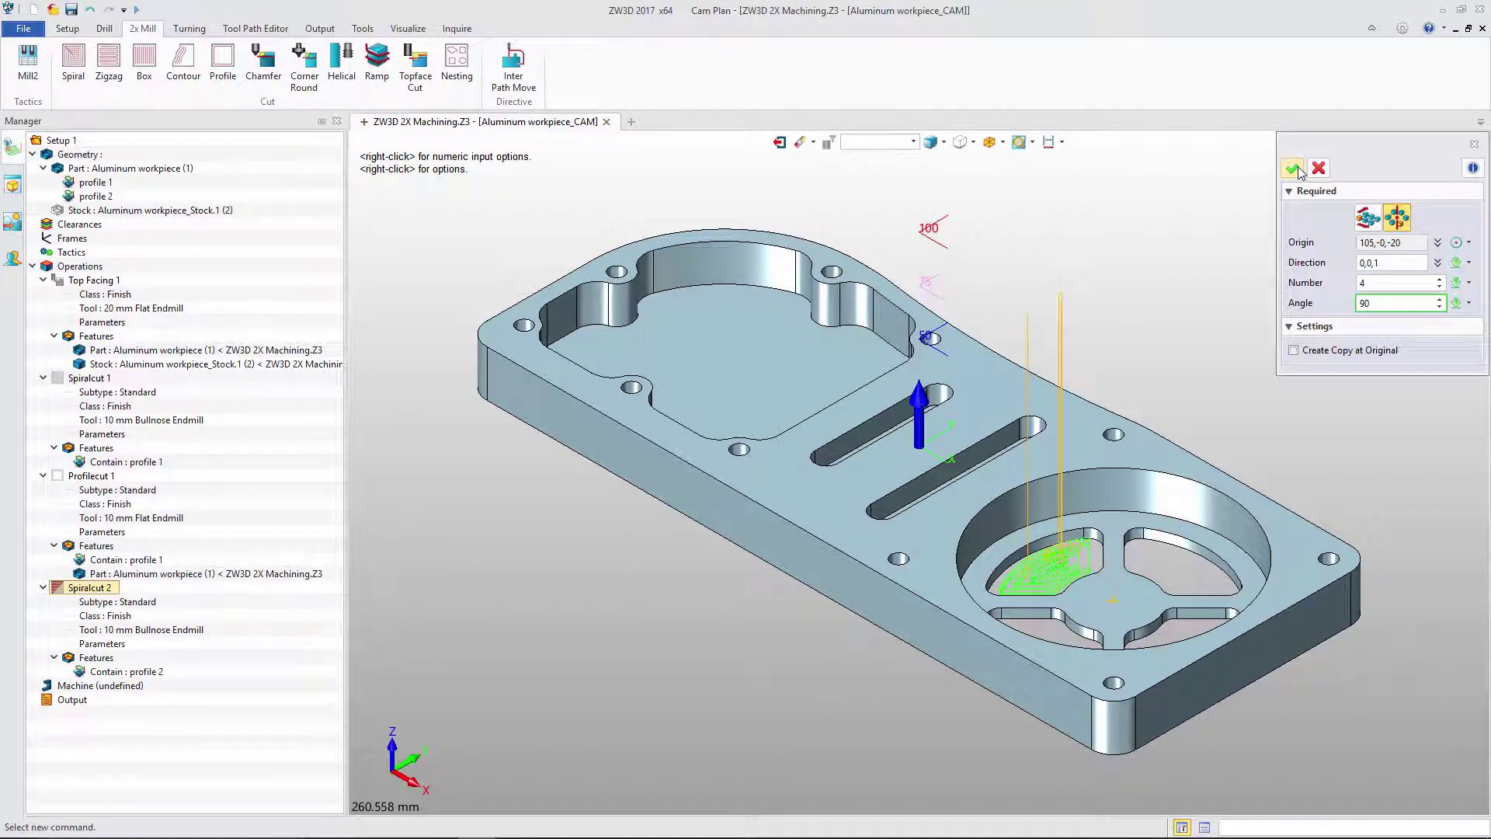
{"action": "left_click", "coordinate": [1294, 168]}
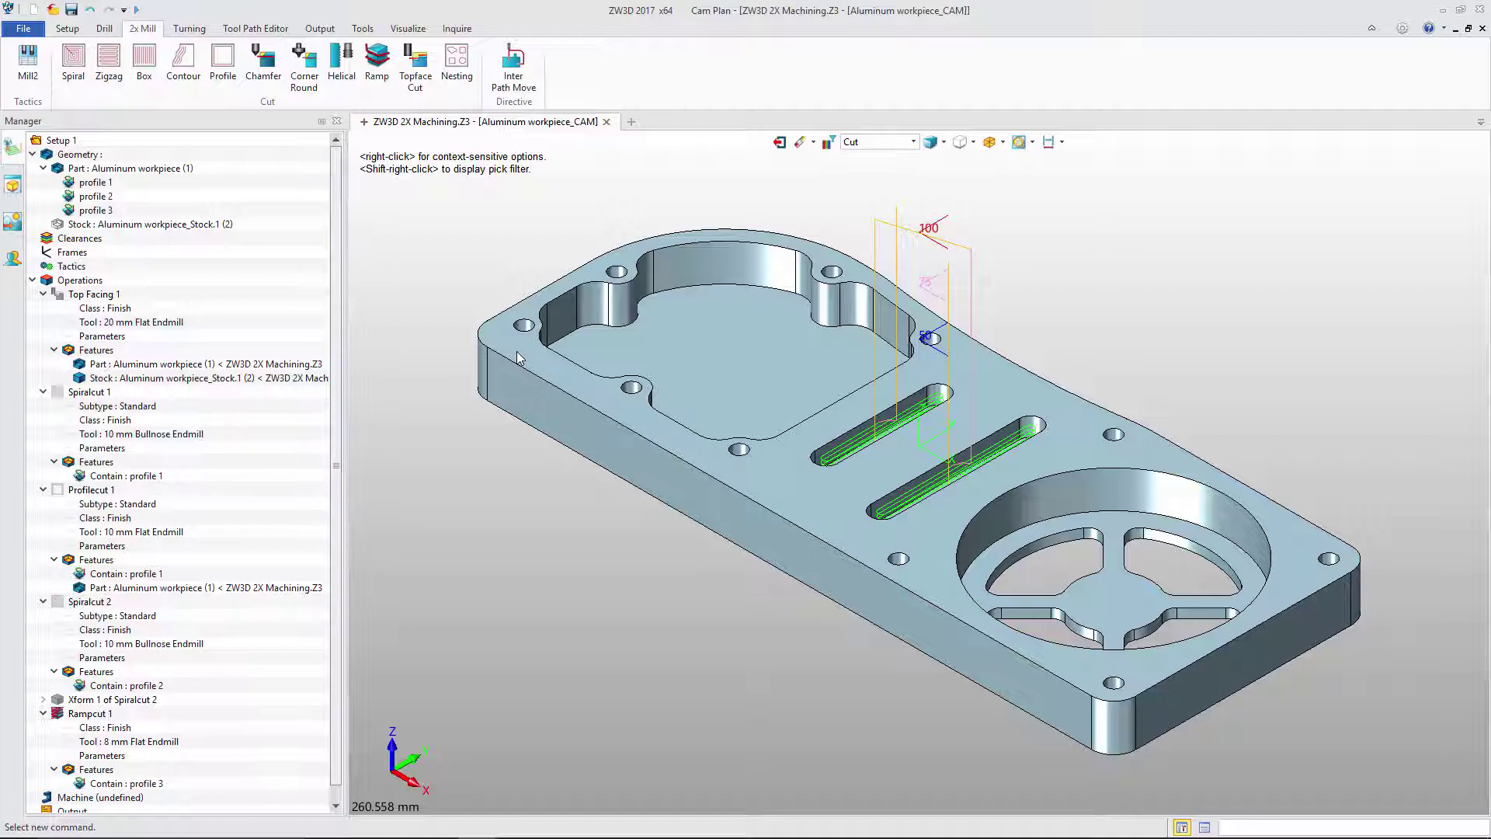
Step: Move the upper slot's end face by 16 and the lower slot's end face by 11
{"action": "left_click", "coordinate": [779, 141]}
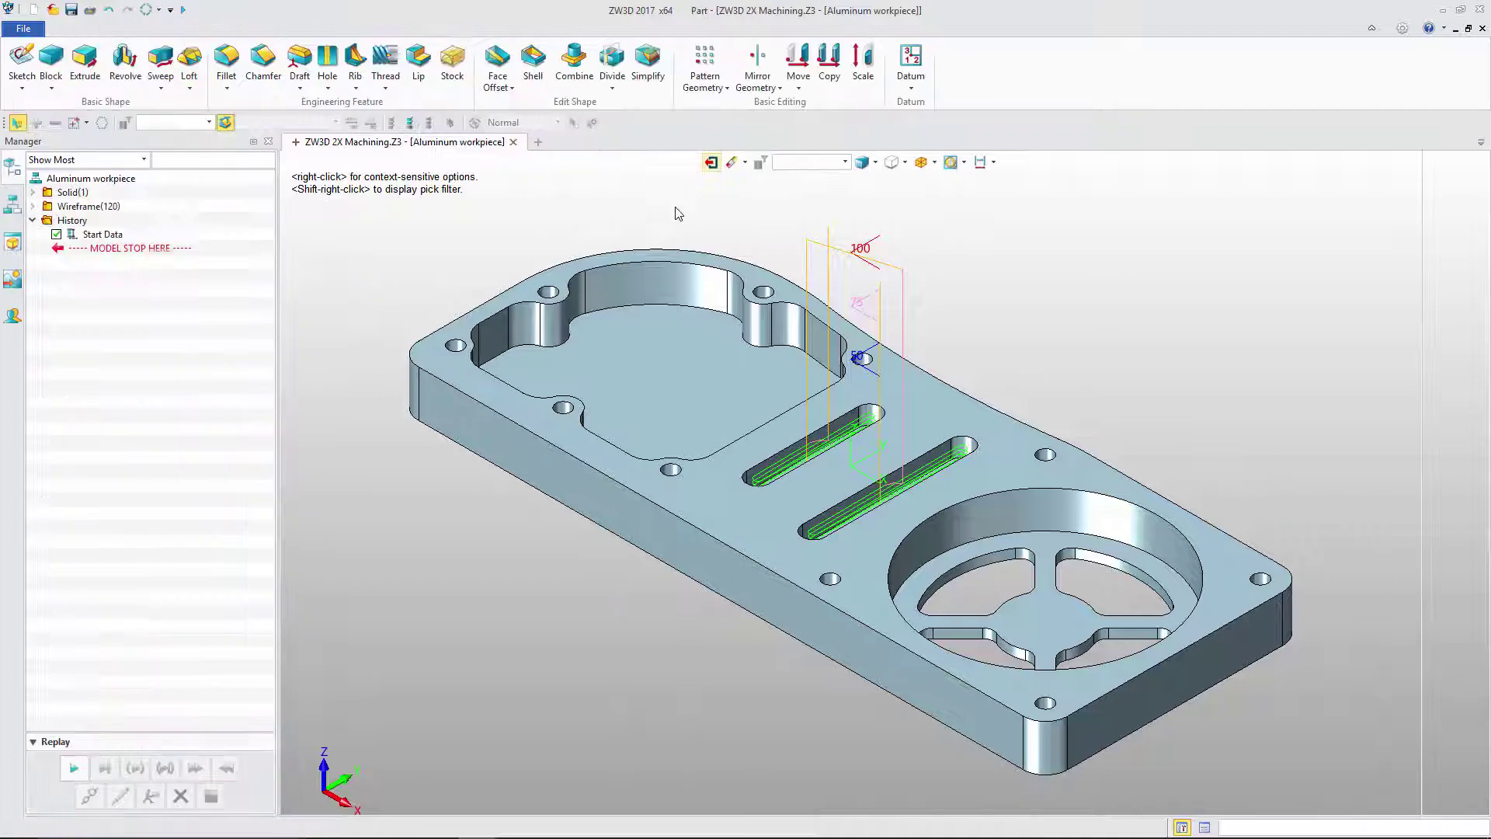
{"action": "scroll", "coordinate": [880, 411], "scroll_direction": "up", "scroll_amount": 3}
{"action": "right_click", "coordinate": [880, 412]}
{"action": "left_click", "coordinate": [944, 469]}
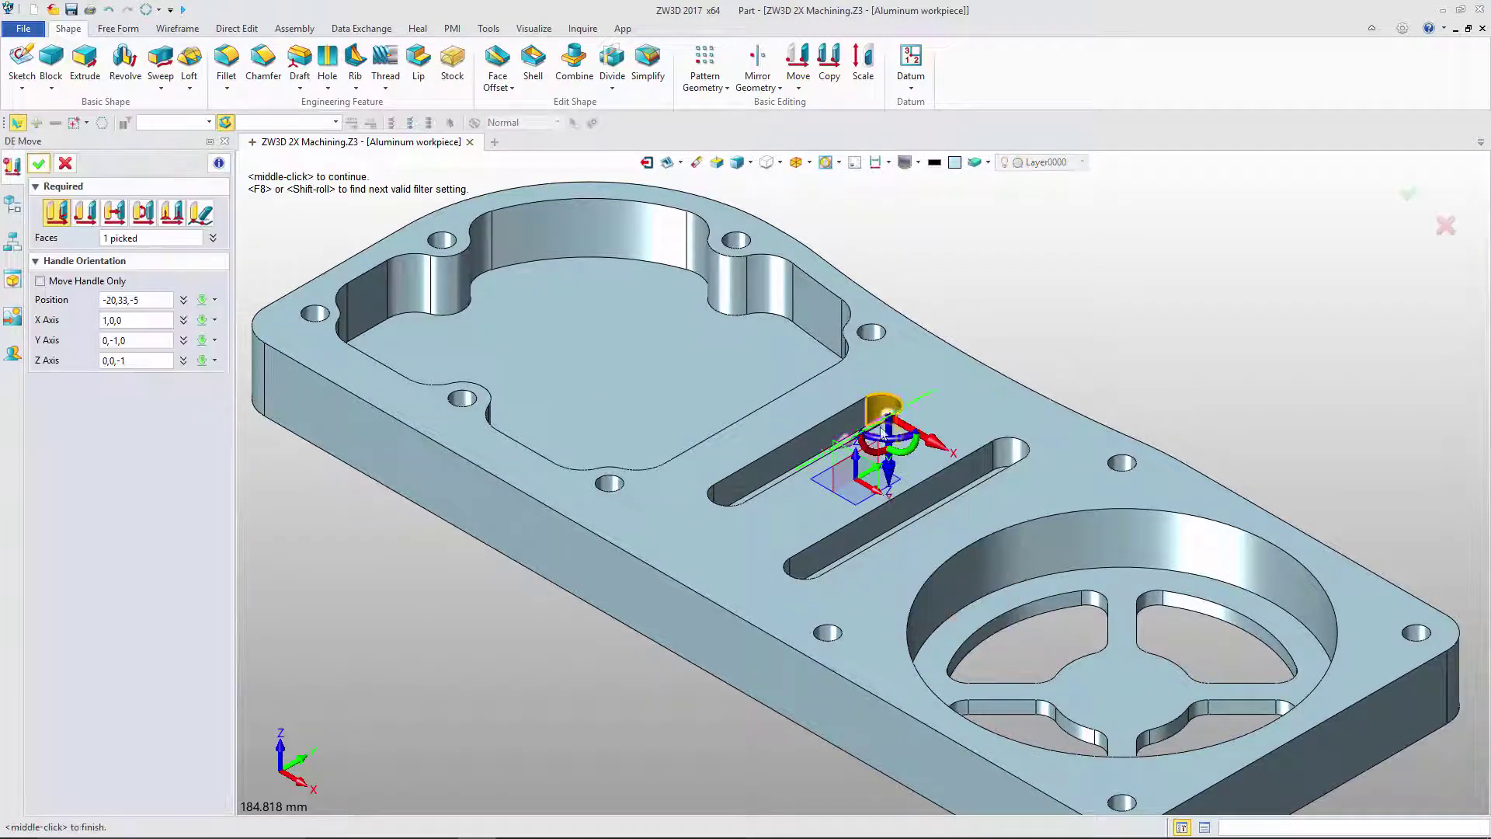
{"action": "left_click_drag", "start_coordinate": [854, 436], "coordinate": [814, 457]}
{"action": "middle_click", "coordinate": [813, 456]}
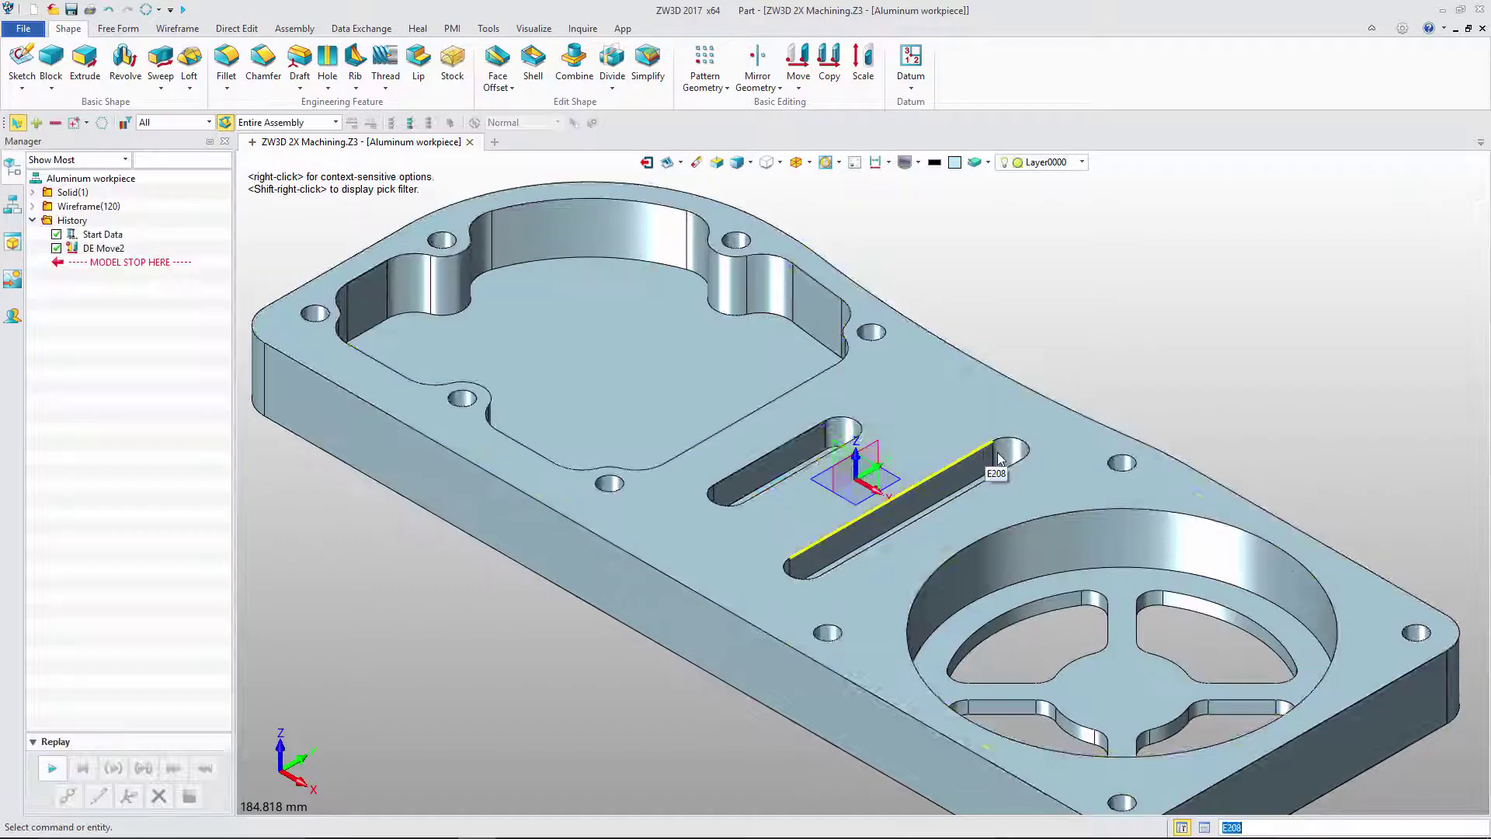
{"action": "right_click", "coordinate": [997, 461]}
{"action": "left_click", "coordinate": [1051, 511]}
{"action": "left_click_drag", "start_coordinate": [988, 465], "coordinate": [964, 484]}
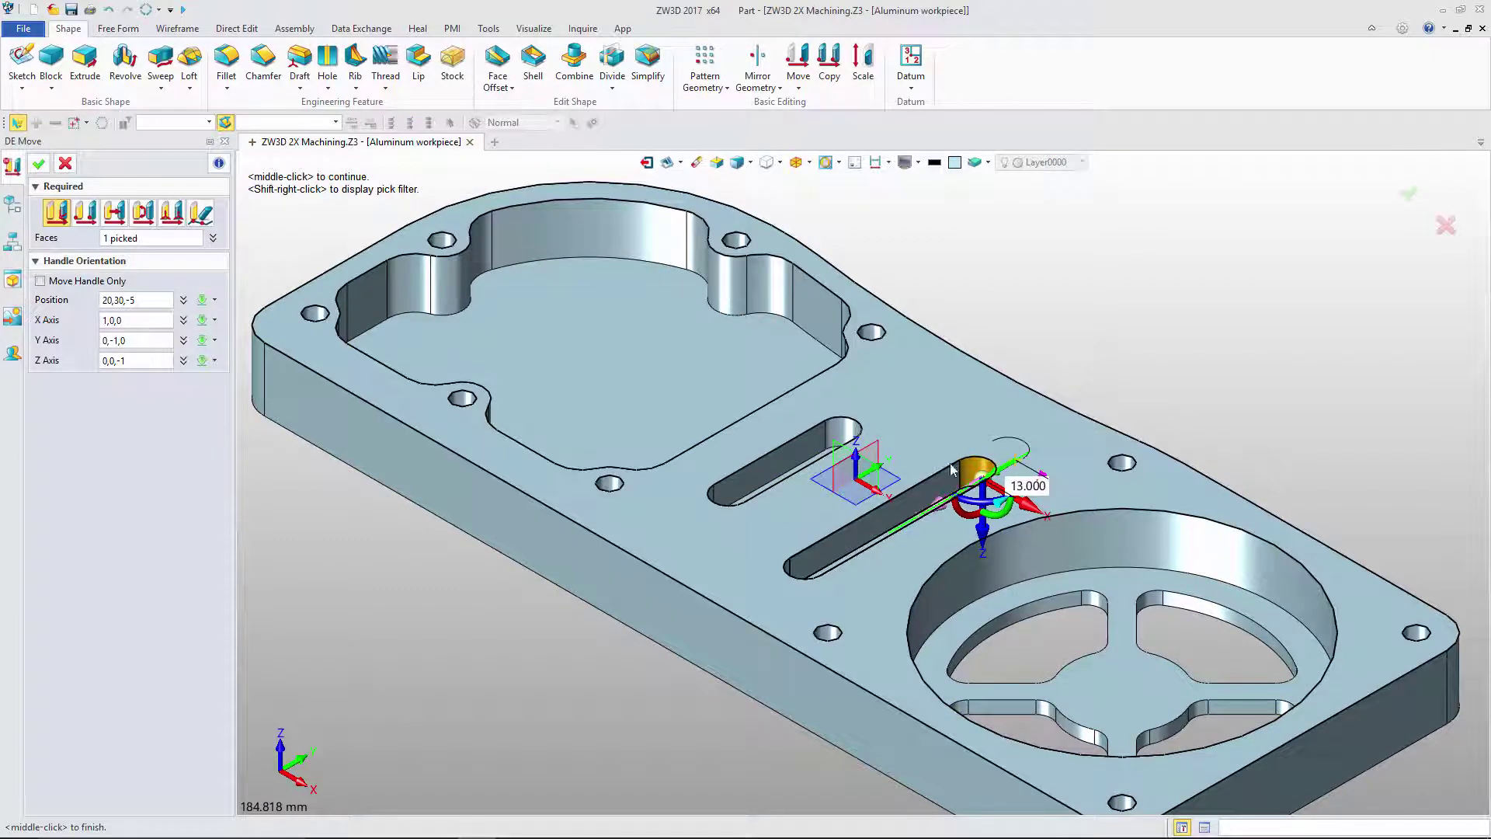
{"action": "middle_click", "coordinate": [950, 463]}
Step: Update the CAM plan's operations to the modified Aluminum workpiece, then select Rampcut 1
{"action": "left_click", "coordinate": [46, 170]}
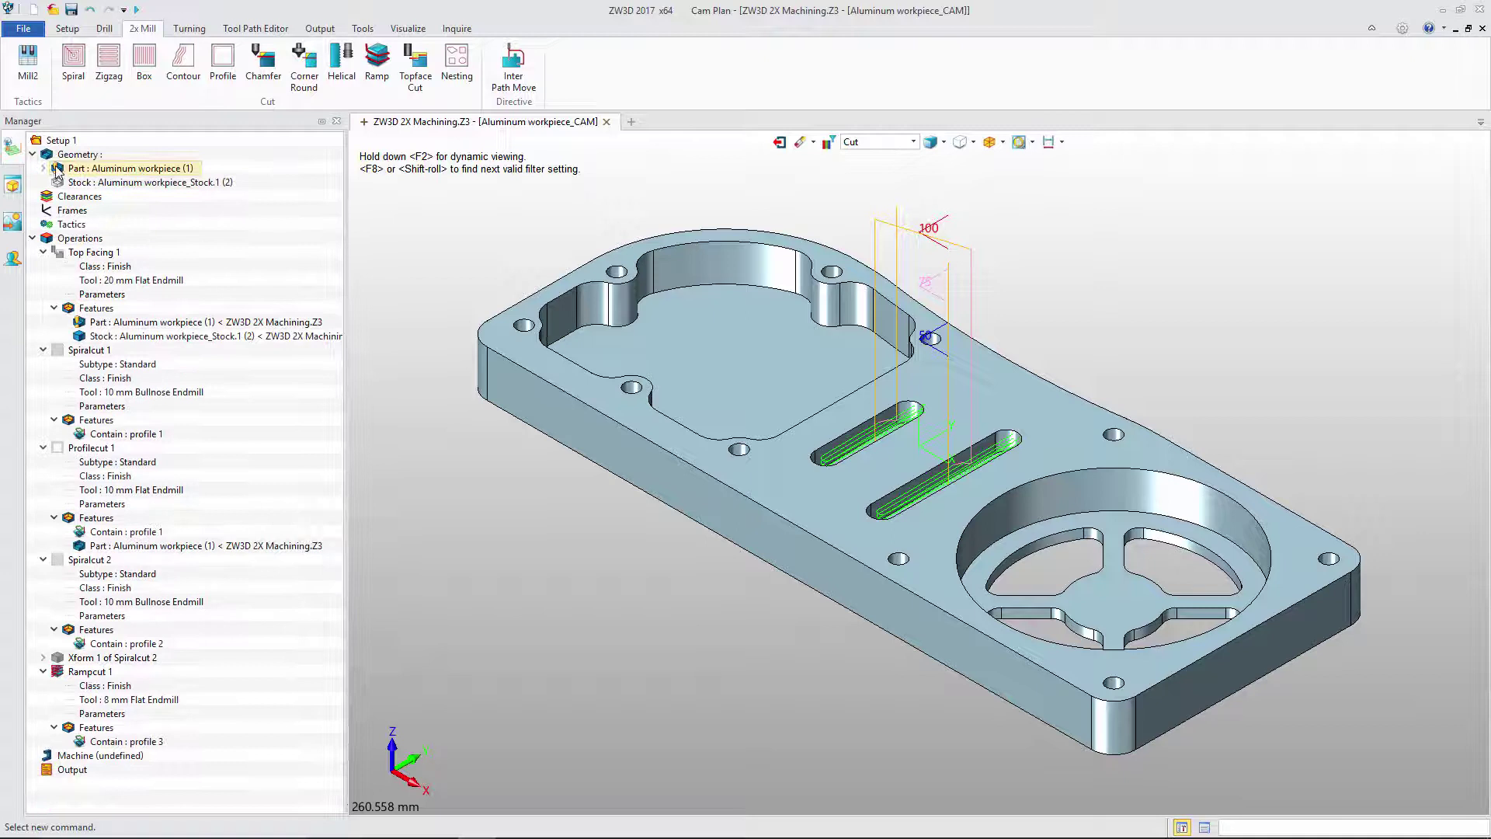
{"action": "right_click", "coordinate": [57, 168]}
{"action": "left_click", "coordinate": [94, 378]}
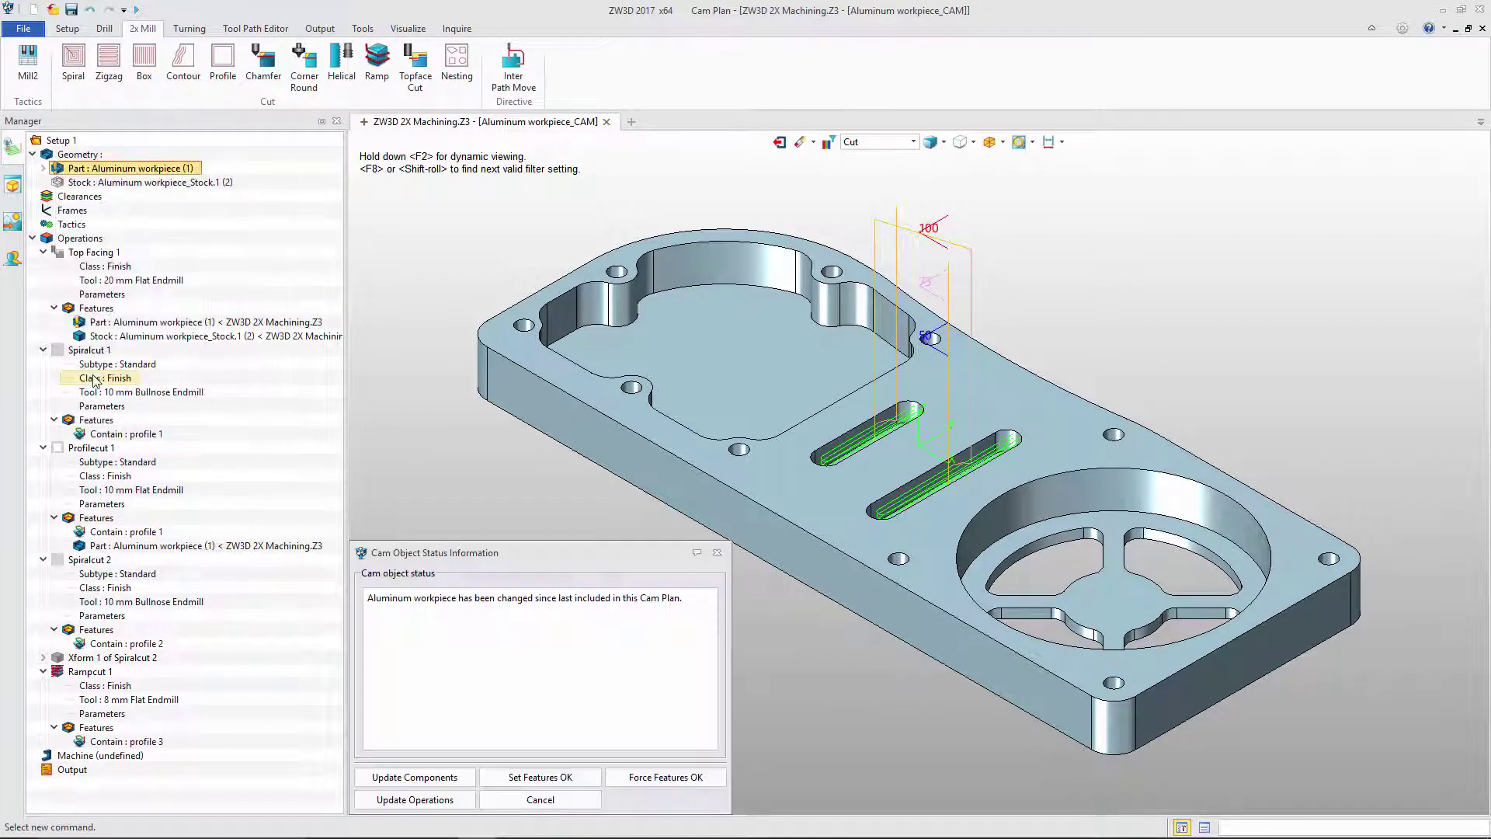
{"action": "left_click", "coordinate": [428, 800]}
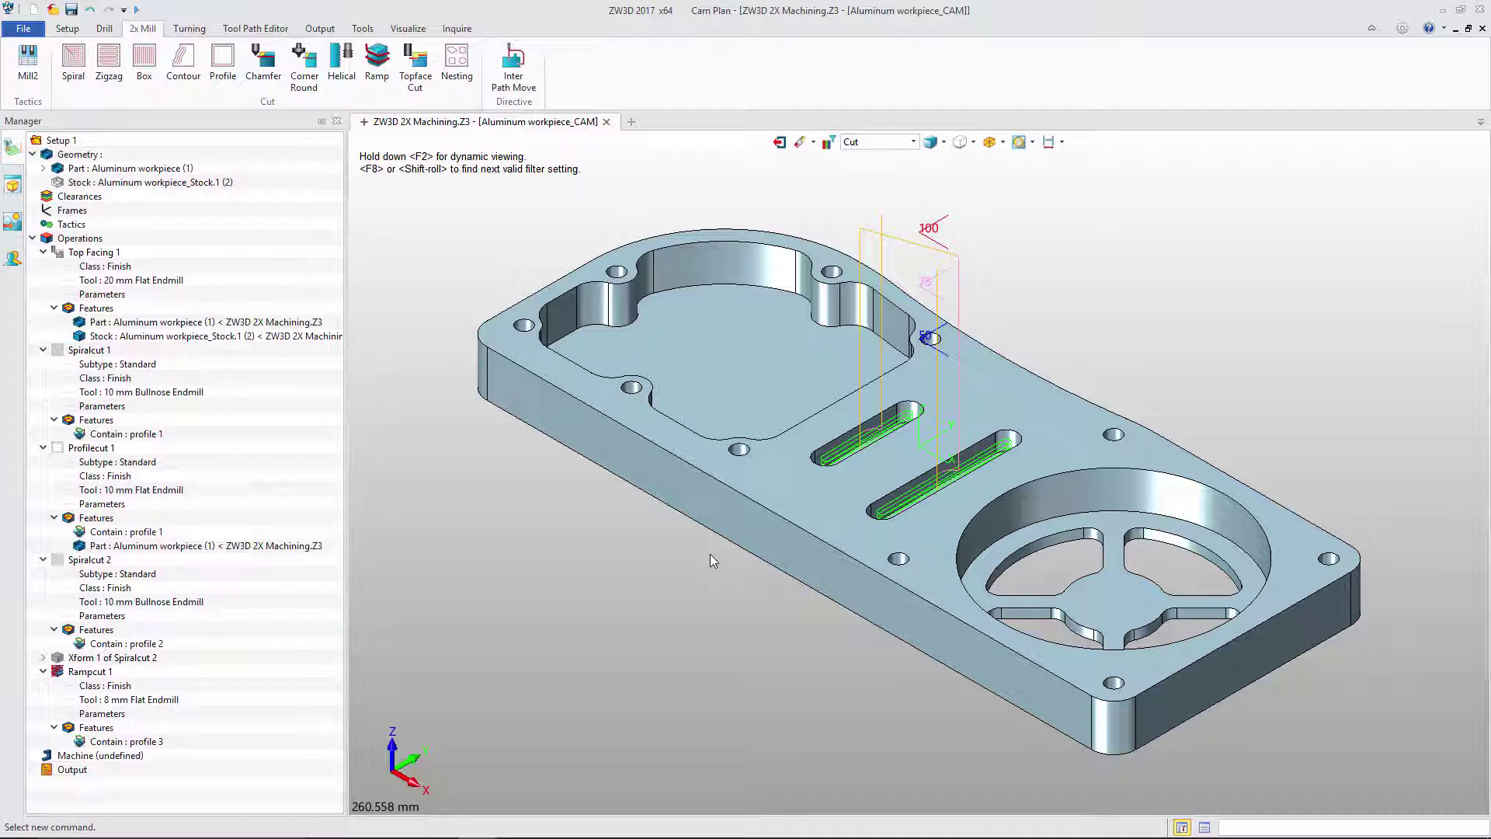
{"action": "left_click", "coordinate": [87, 671]}
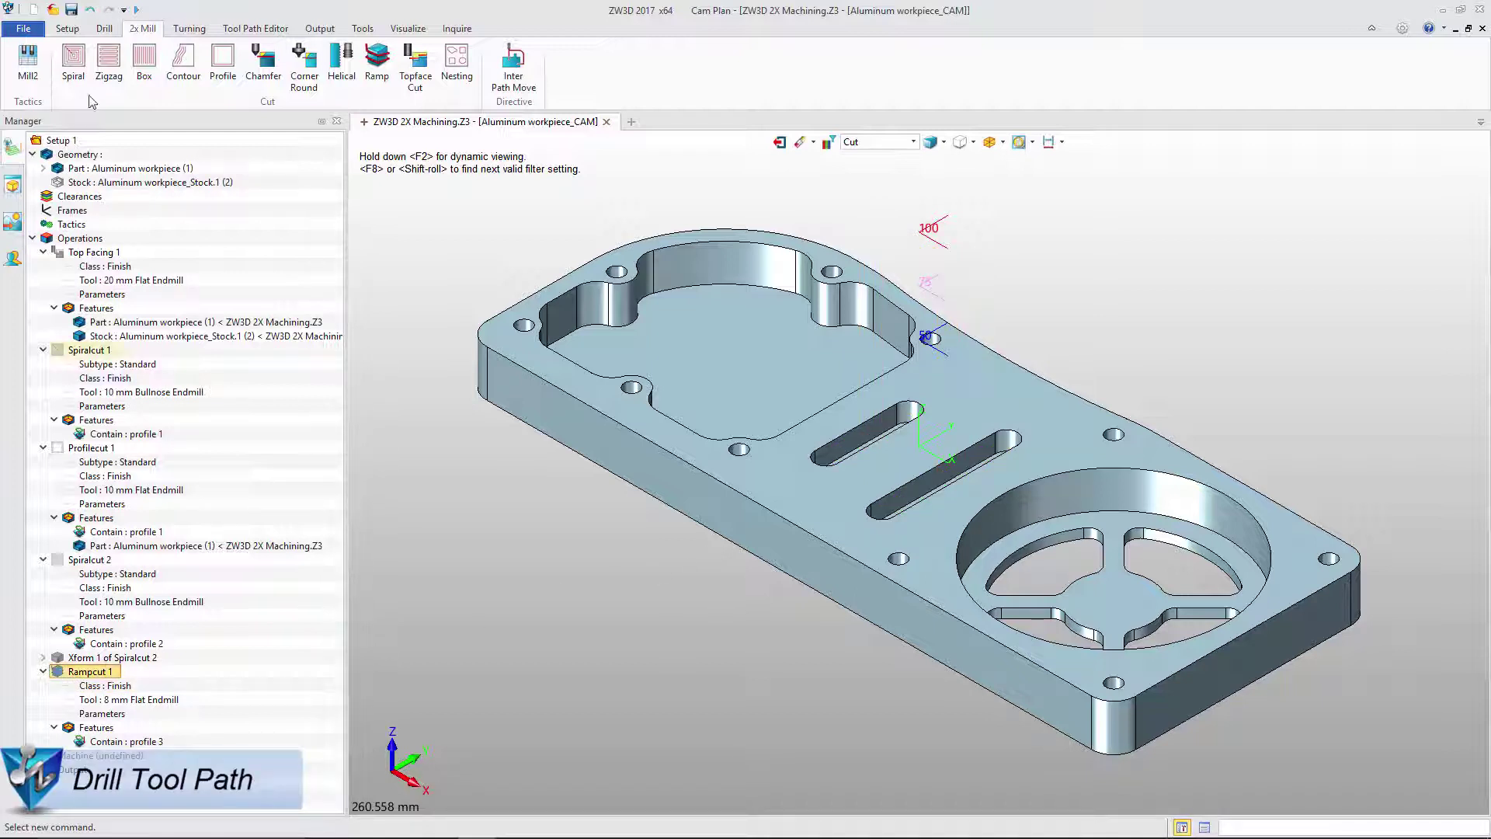
Step: Add Drill 1 on a new hole feature with the D8 drill and calculate its toolpath
{"action": "left_click", "coordinate": [104, 29]}
{"action": "left_click", "coordinate": [109, 59]}
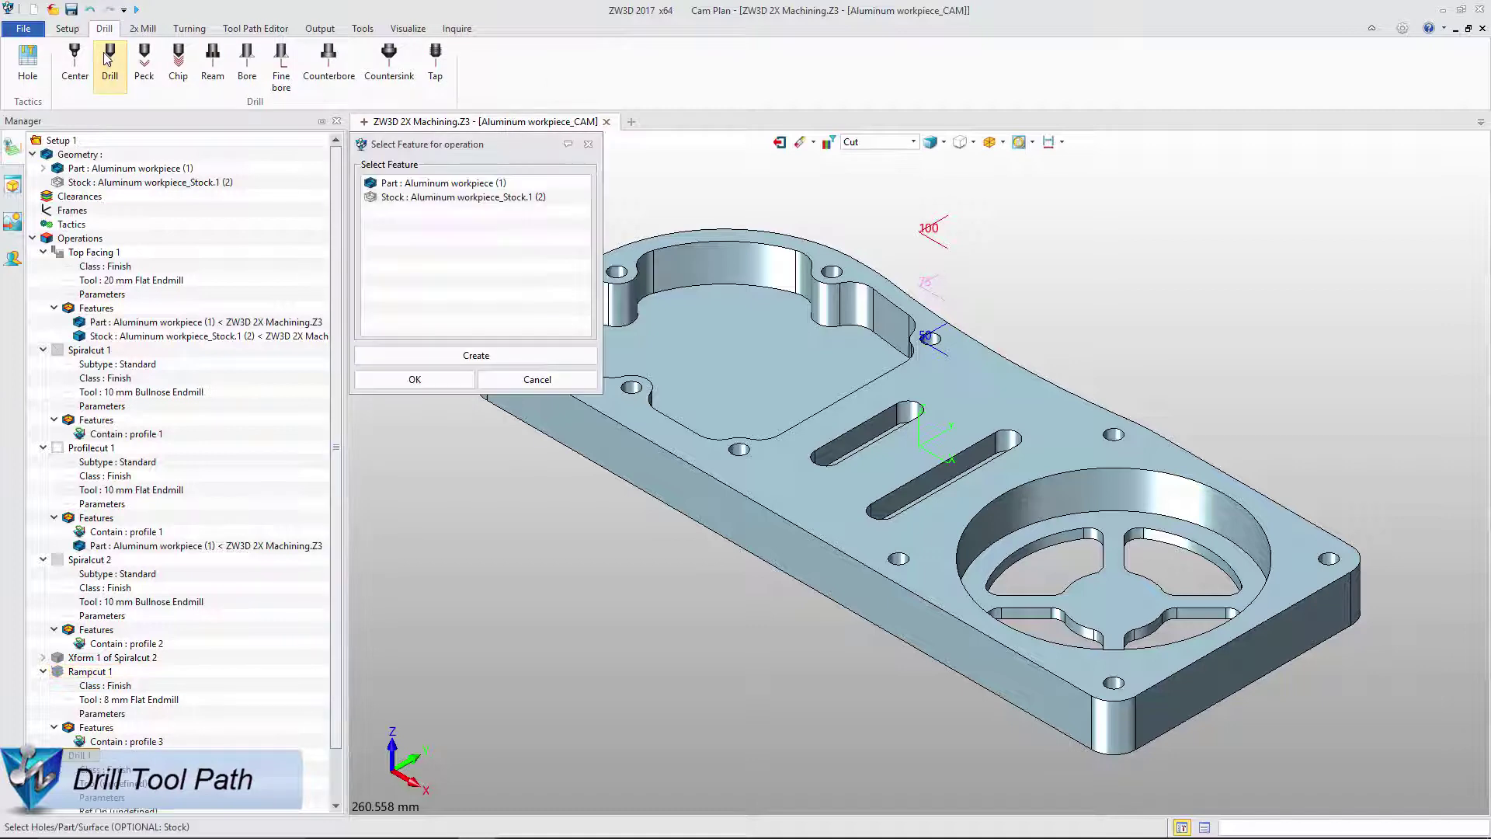
{"action": "left_click", "coordinate": [477, 355]}
{"action": "left_click", "coordinate": [505, 380]}
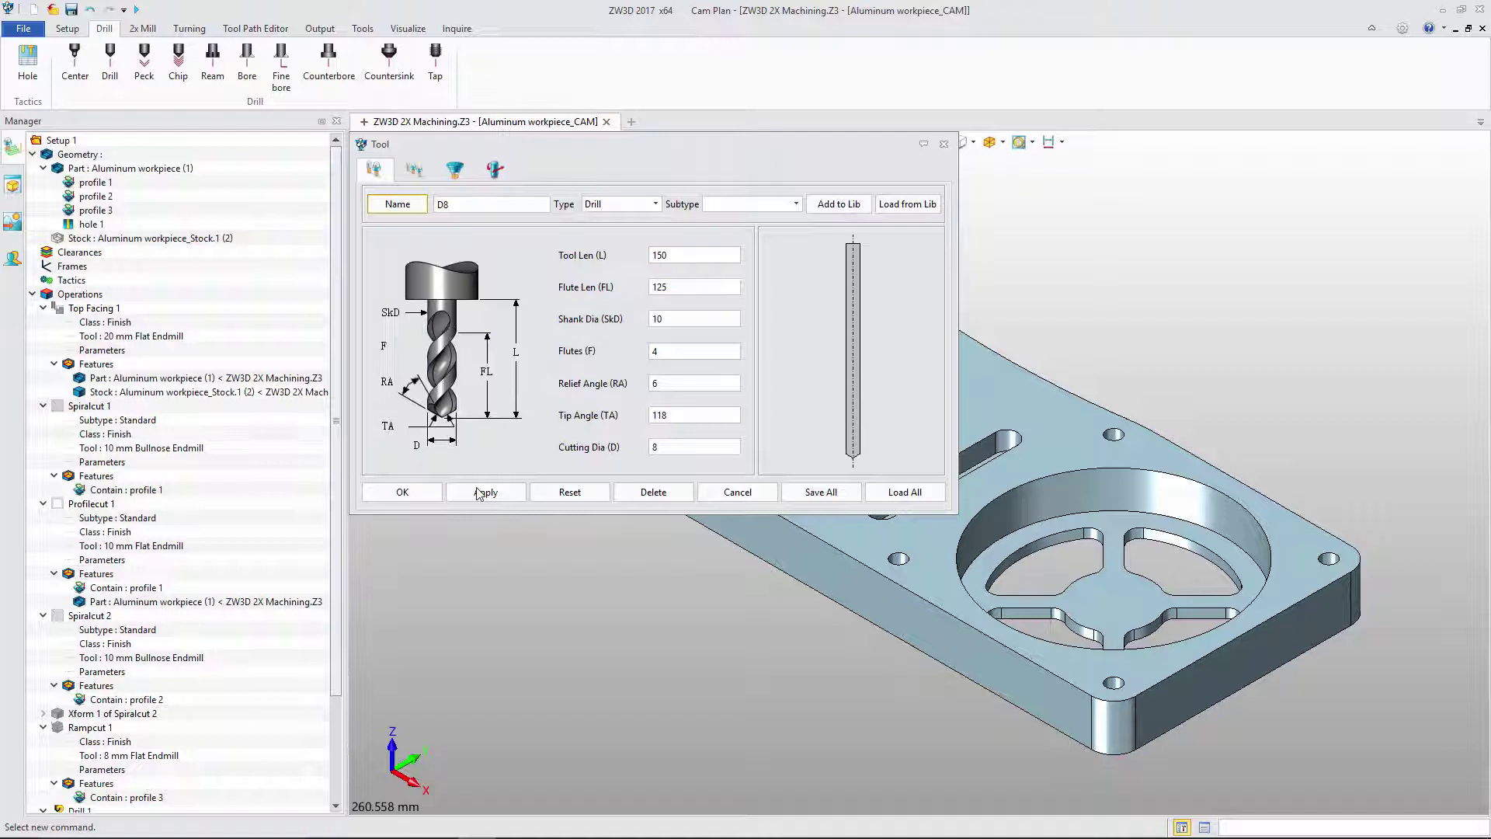
{"action": "left_click", "coordinate": [480, 492]}
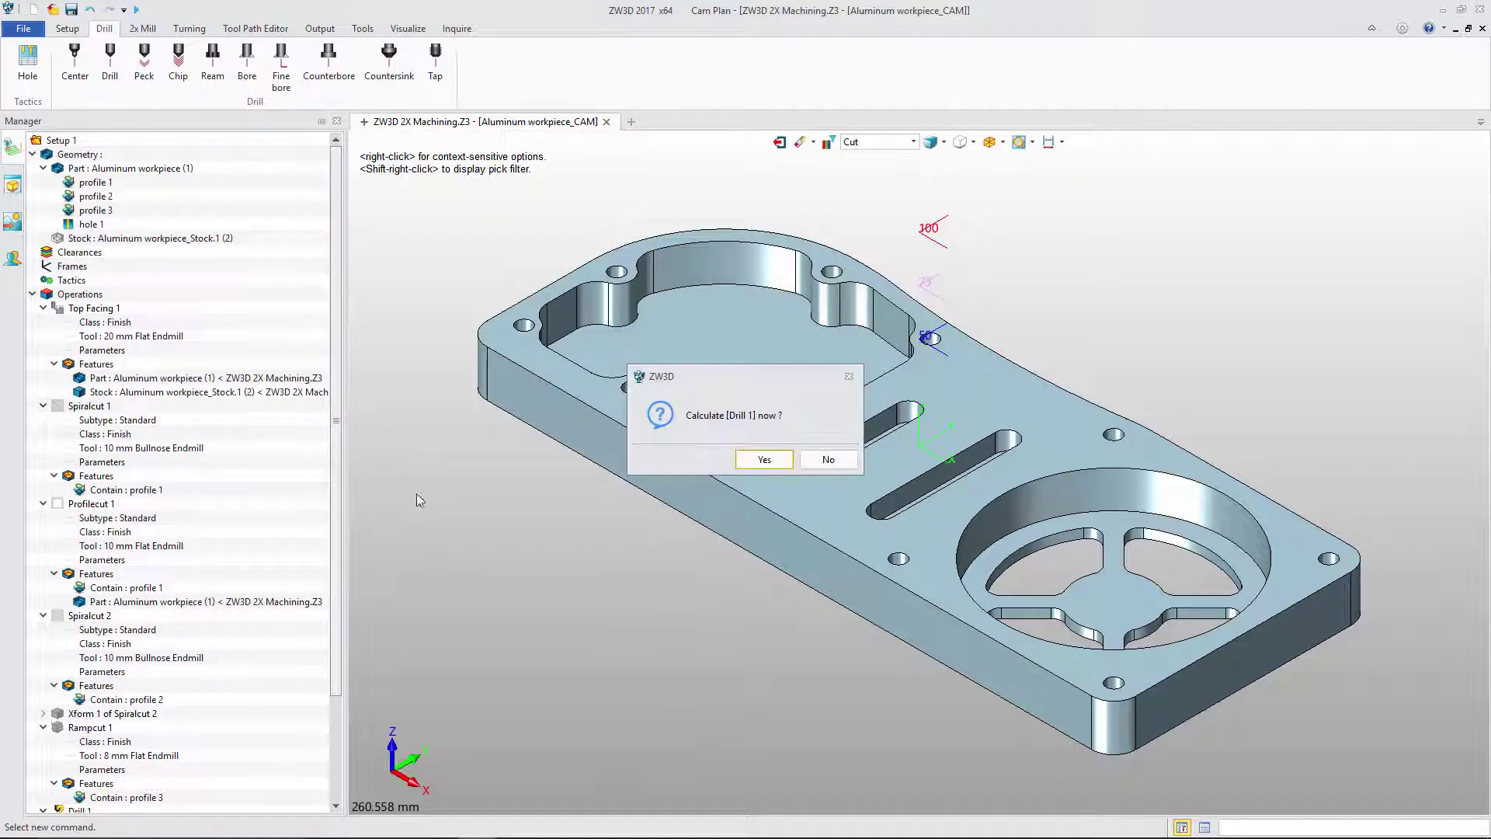
{"action": "left_click", "coordinate": [744, 463]}
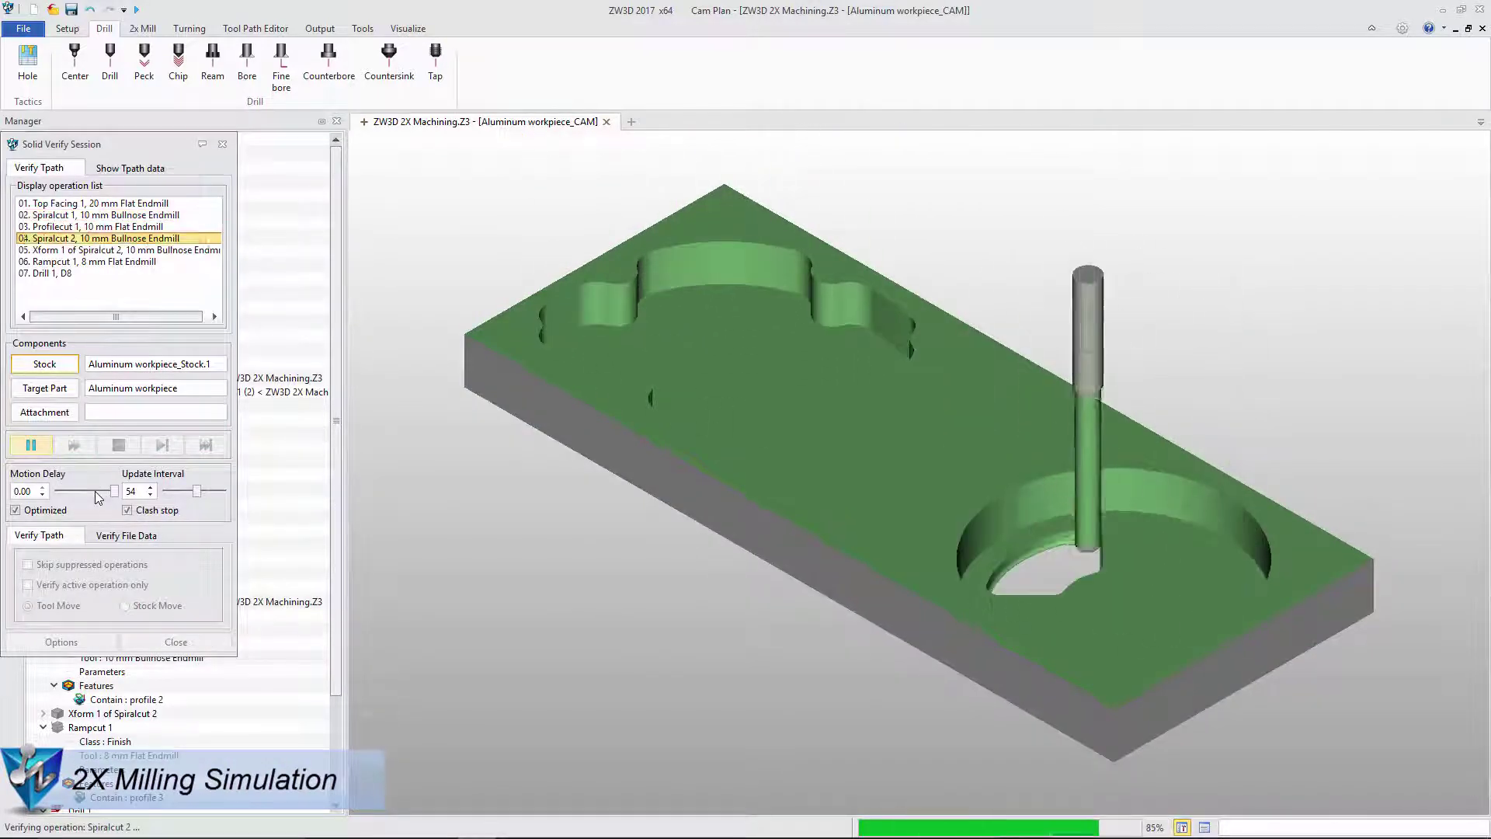
Step: Colour the simulated stock by deviation in the Analysis options, then exit Solid Verify
{"action": "left_click", "coordinate": [78, 641]}
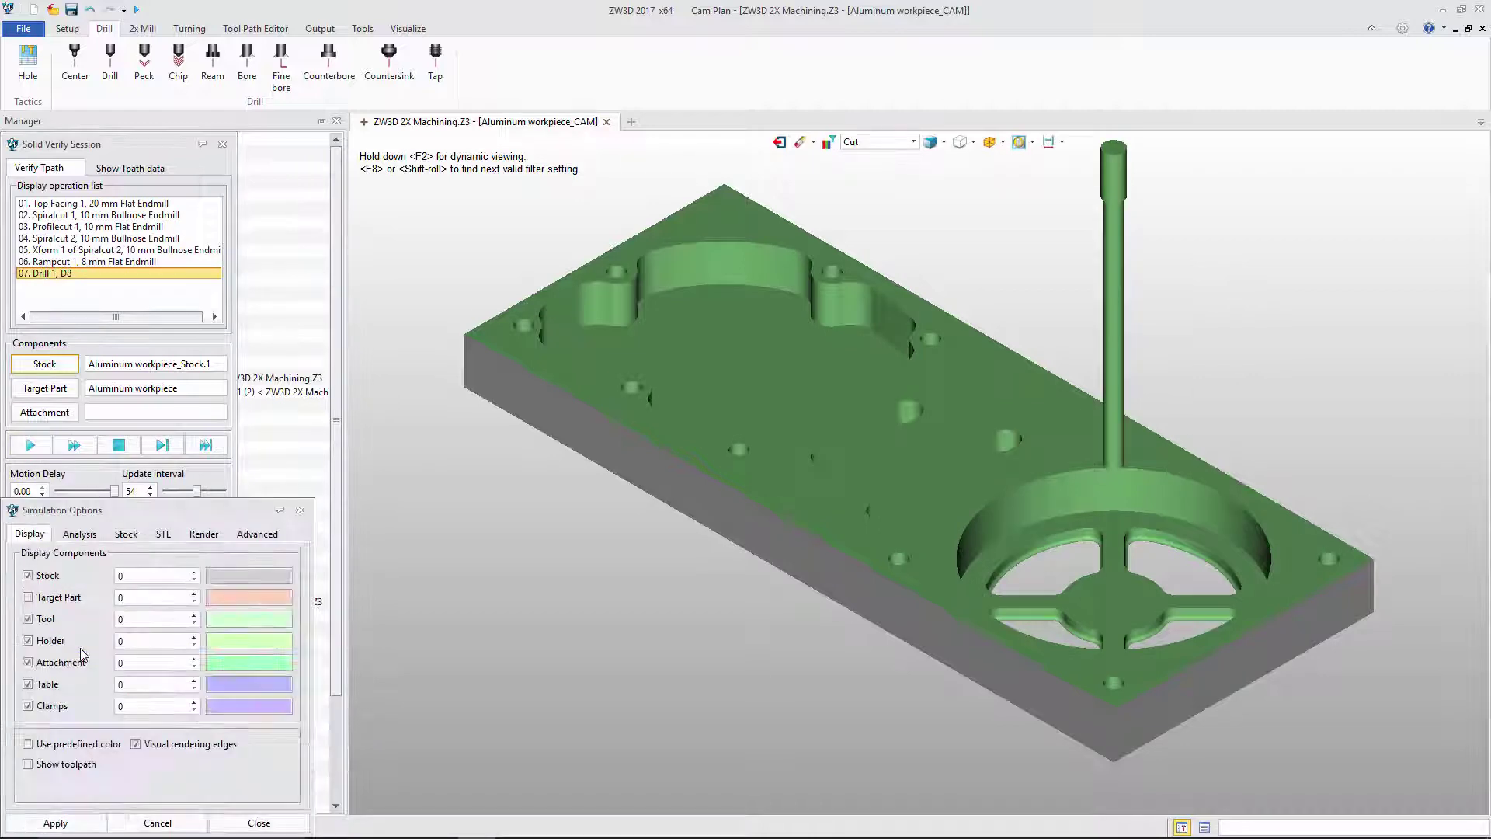
{"action": "left_click", "coordinate": [81, 535]}
{"action": "left_click", "coordinate": [87, 730]}
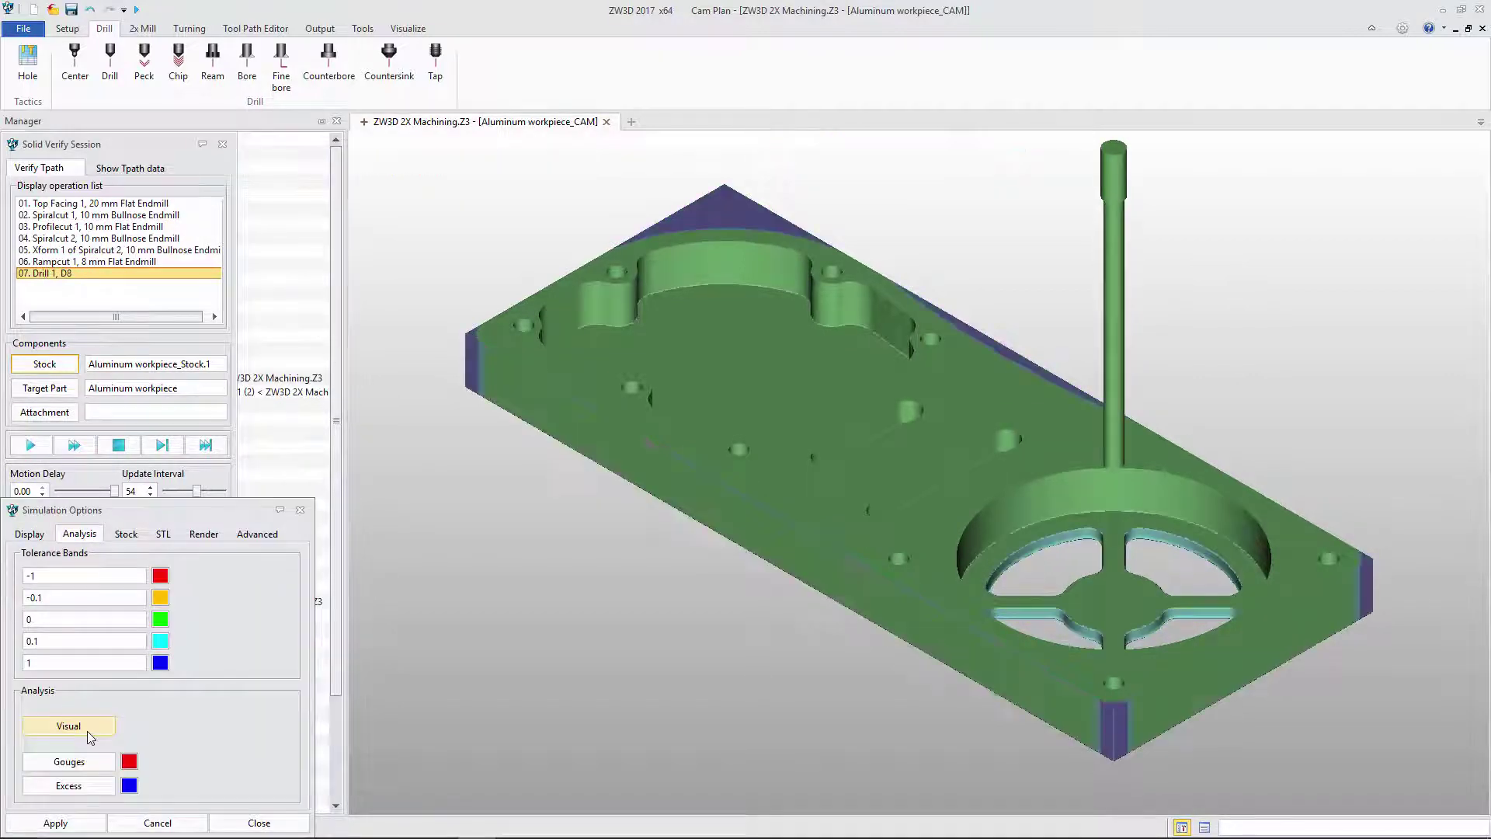
{"action": "left_click", "coordinate": [258, 822]}
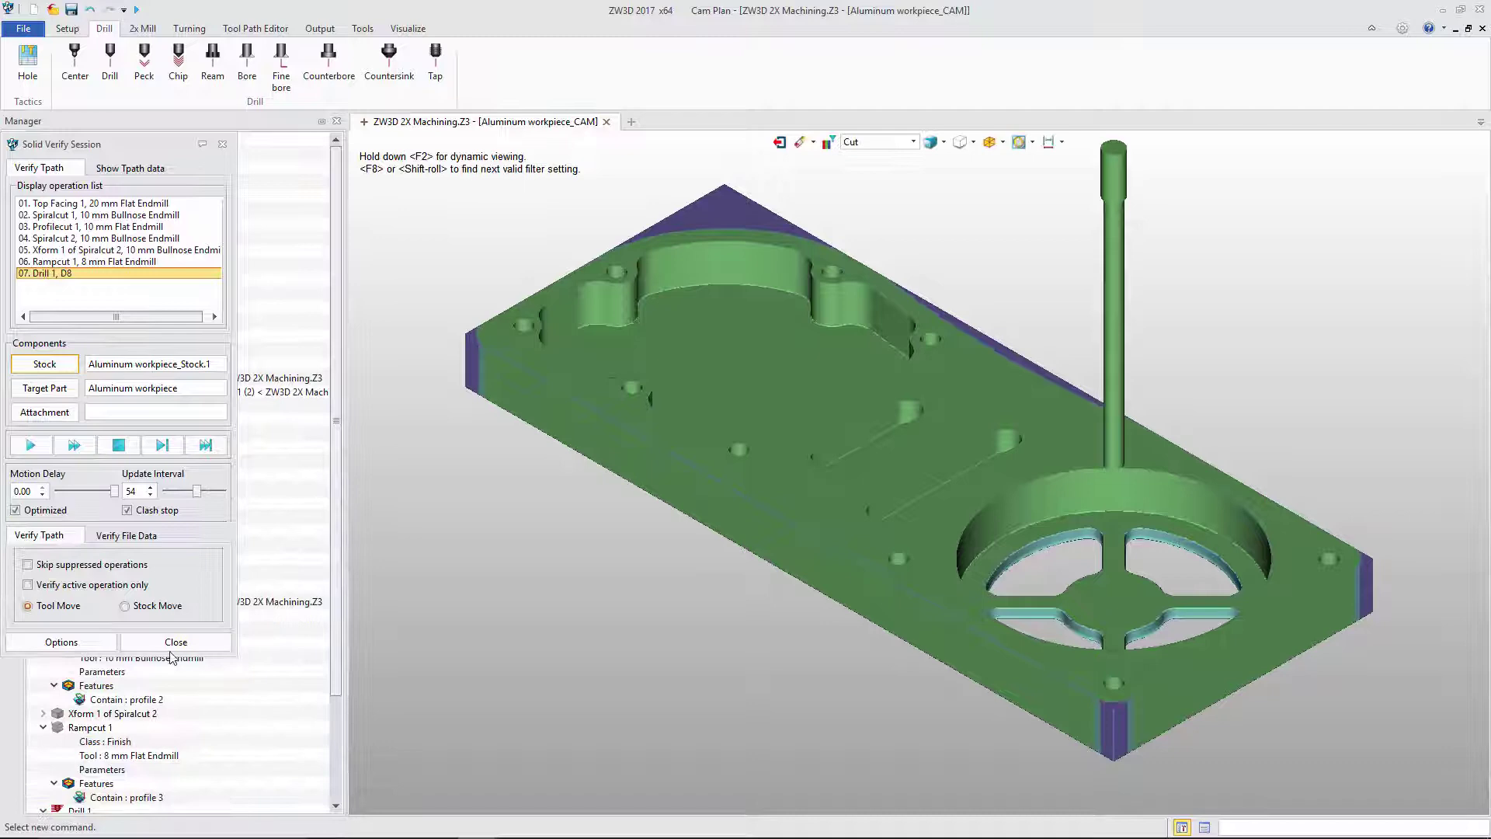
{"action": "middle_click", "coordinate": [361, 631]}
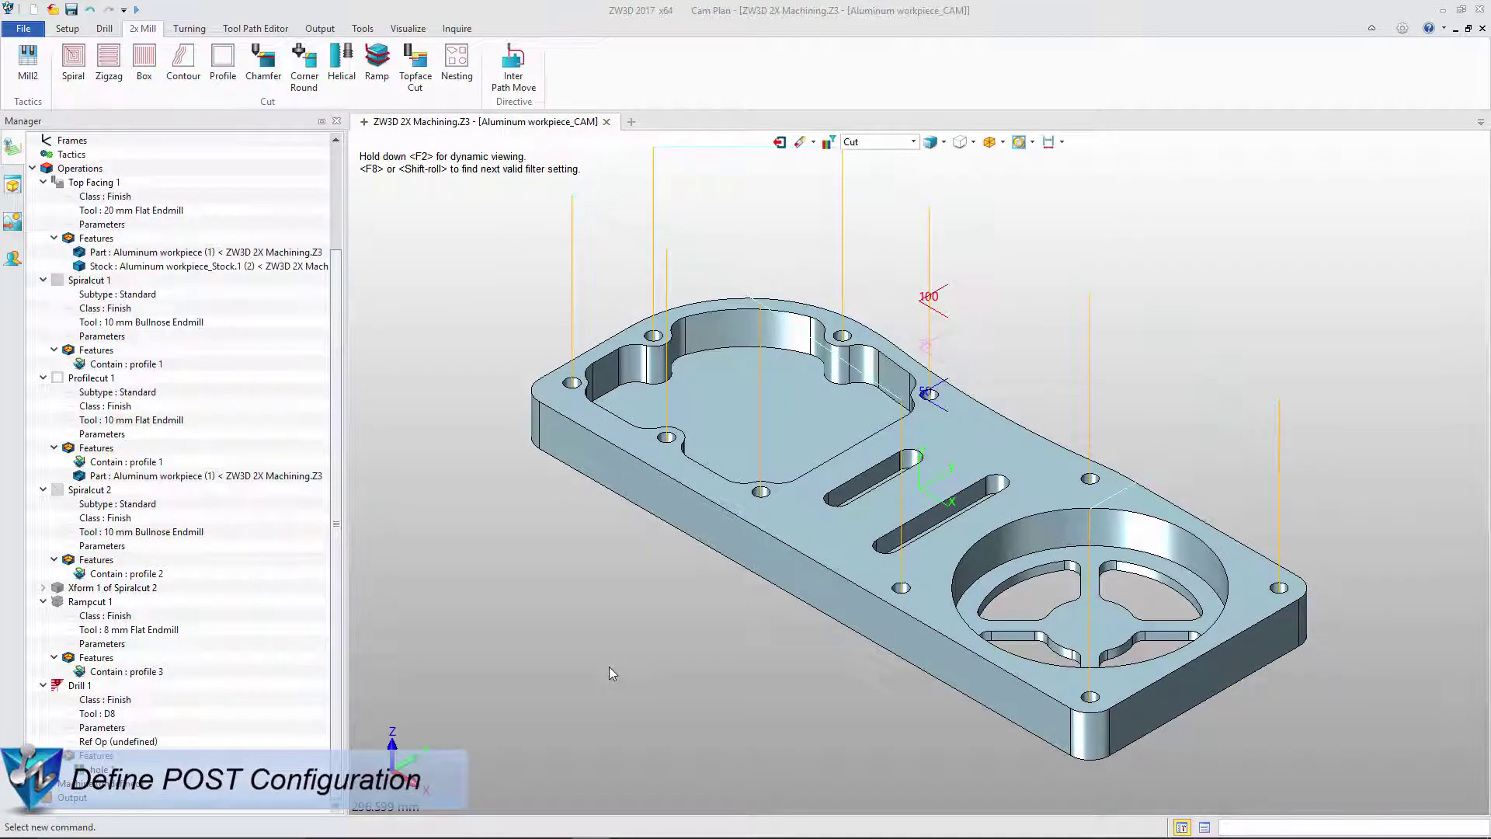
Step: Set the plan's machine to ZWPost with FanucBasic post configuration and machine_all.mdf definition file
{"action": "double_click", "coordinate": [126, 786]}
{"action": "left_click", "coordinate": [397, 308]}
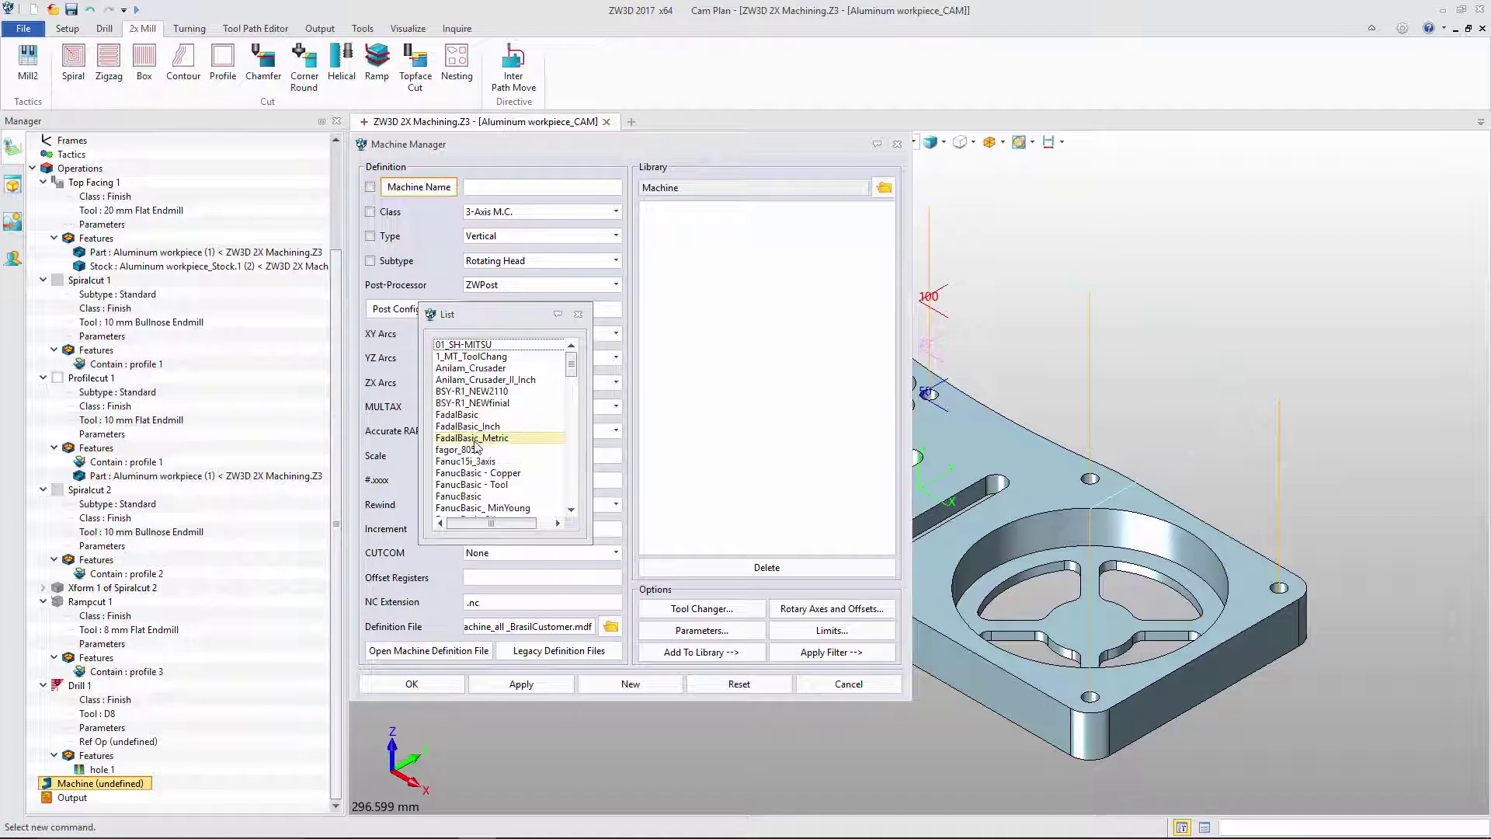
{"action": "scroll", "coordinate": [497, 459], "scroll_direction": "down", "scroll_amount": 1}
{"action": "double_click", "coordinate": [458, 461]}
{"action": "left_click", "coordinate": [610, 626]}
{"action": "double_click", "coordinate": [689, 662]}
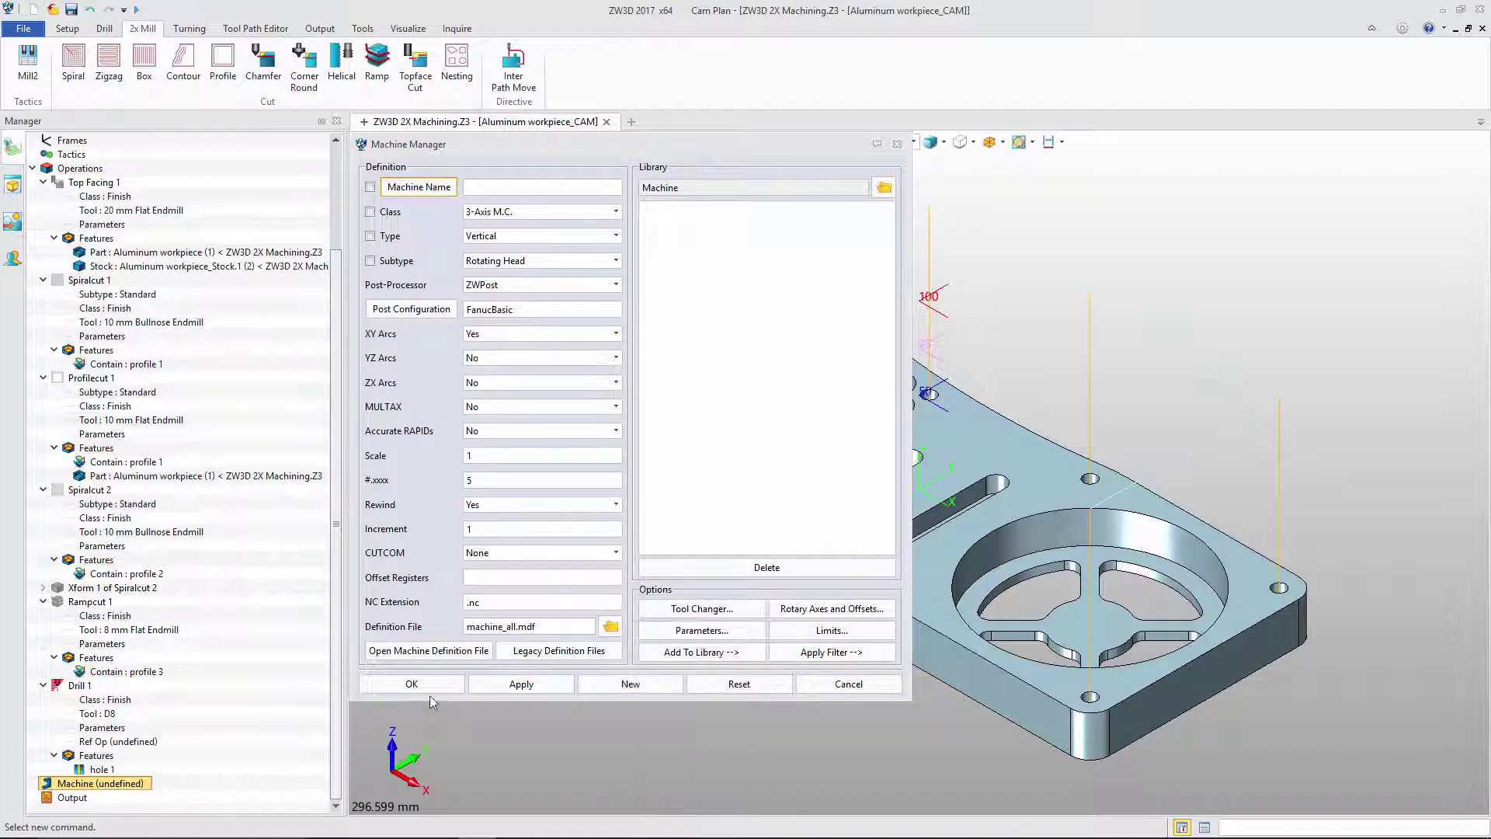
{"action": "left_click", "coordinate": [422, 690]}
Step: Create an individual NC output for the operations and write the NC.nc code file
{"action": "right_click", "coordinate": [97, 300]}
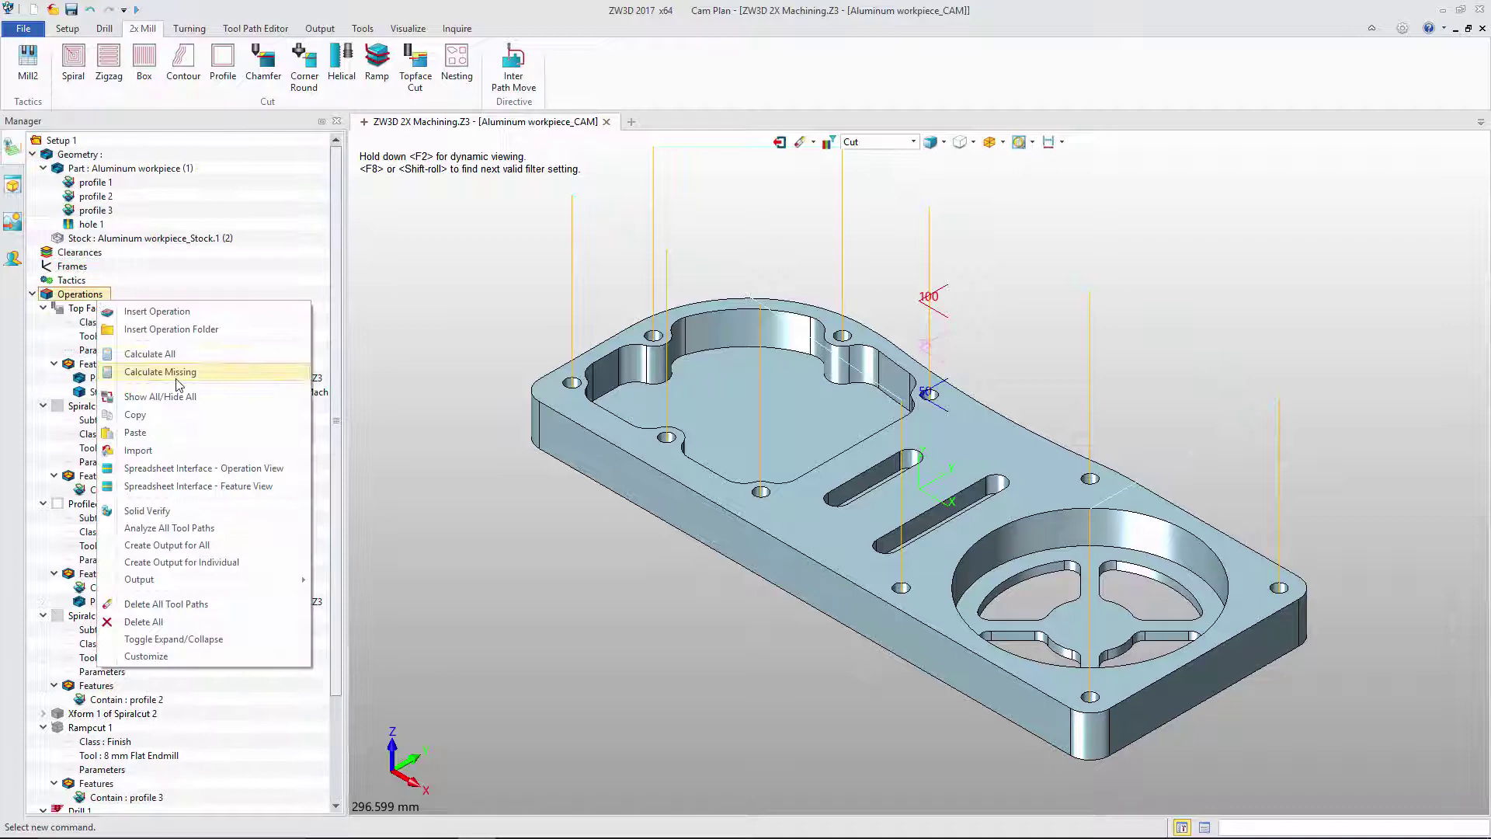
{"action": "left_click", "coordinate": [167, 561]}
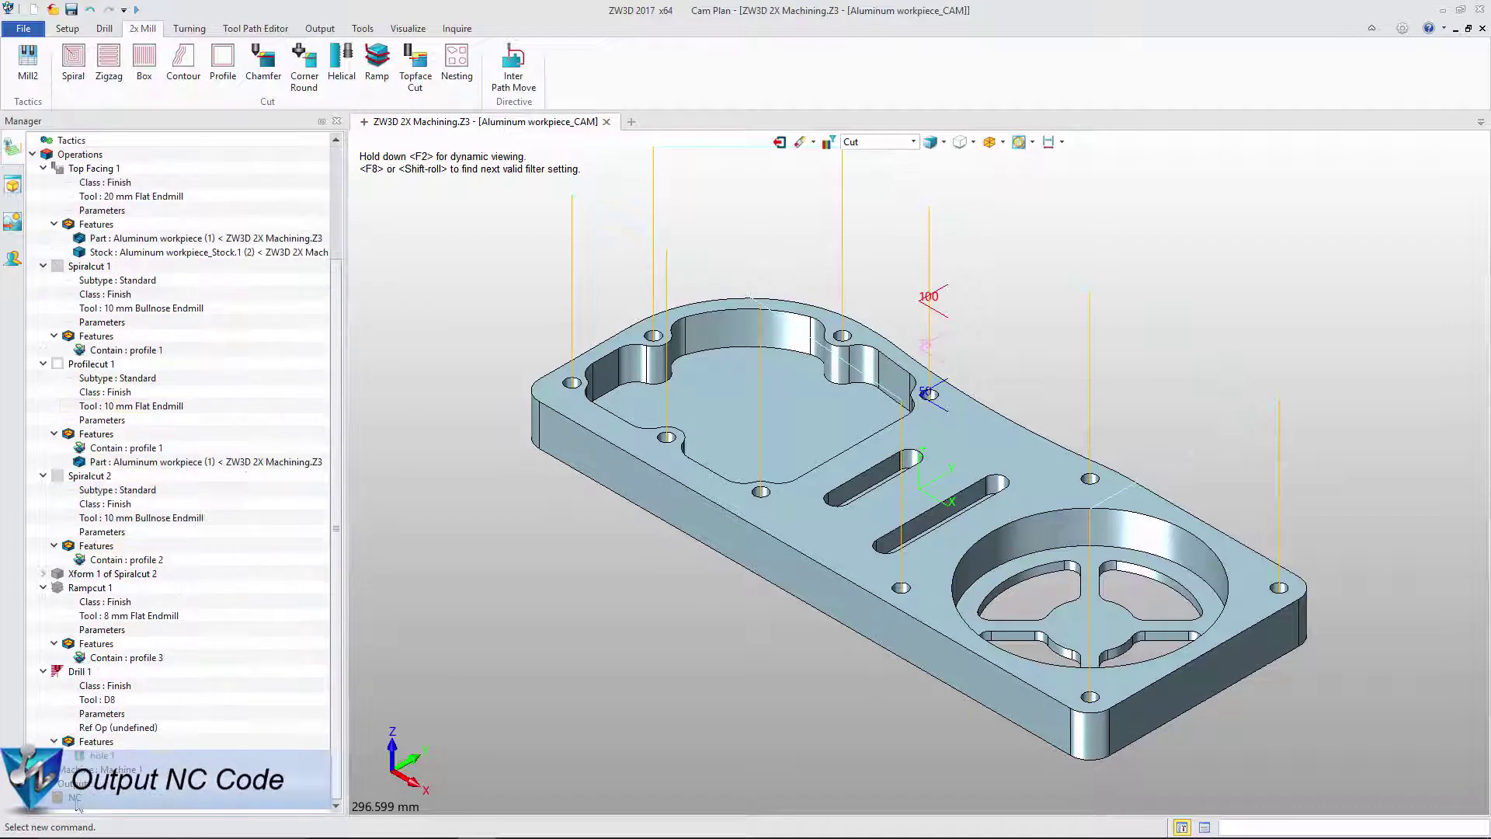
{"action": "right_click", "coordinate": [74, 800]}
{"action": "left_click", "coordinate": [114, 747]}
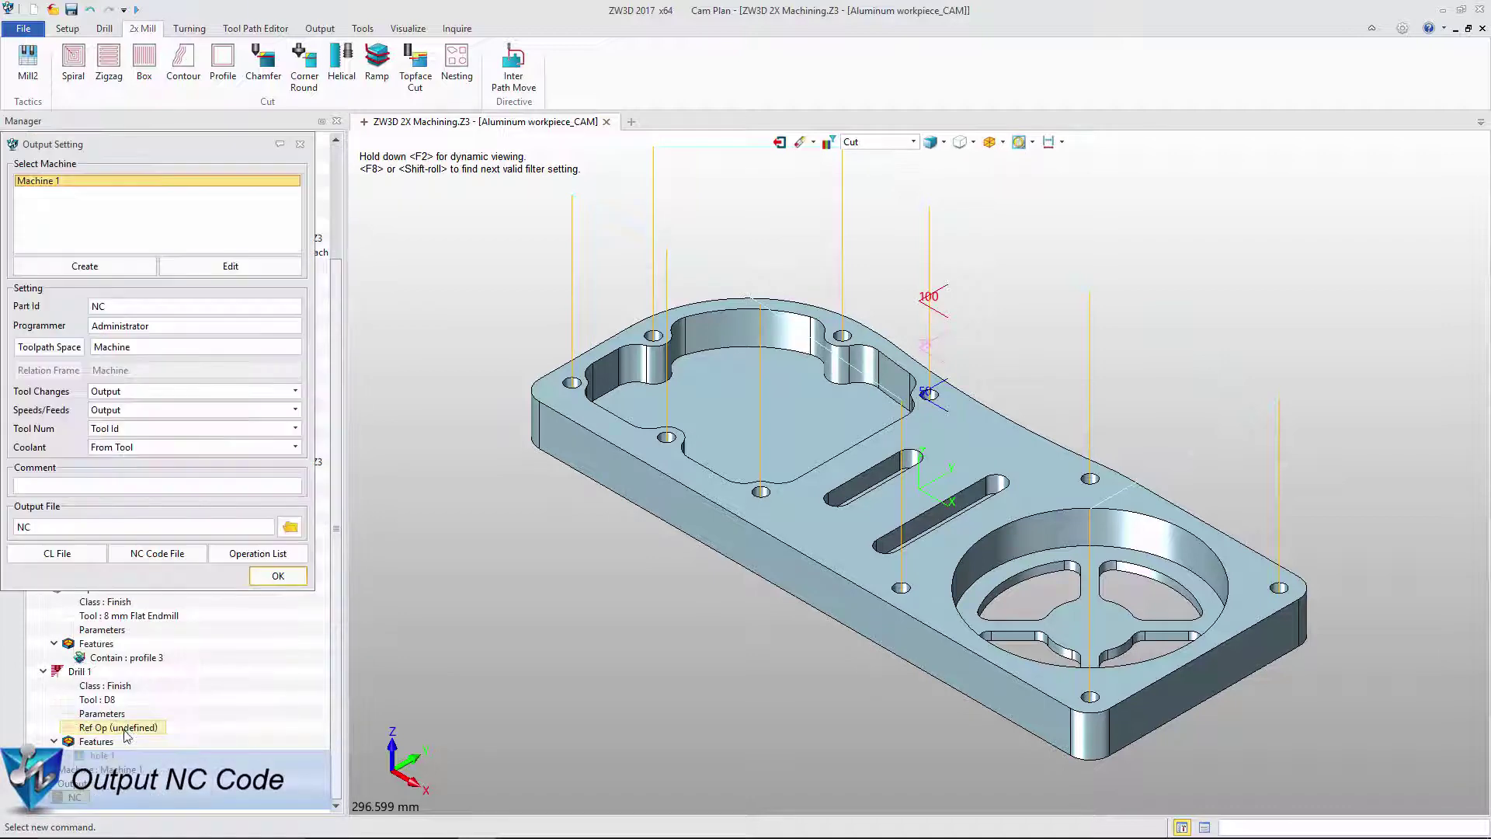
{"action": "left_click", "coordinate": [119, 561]}
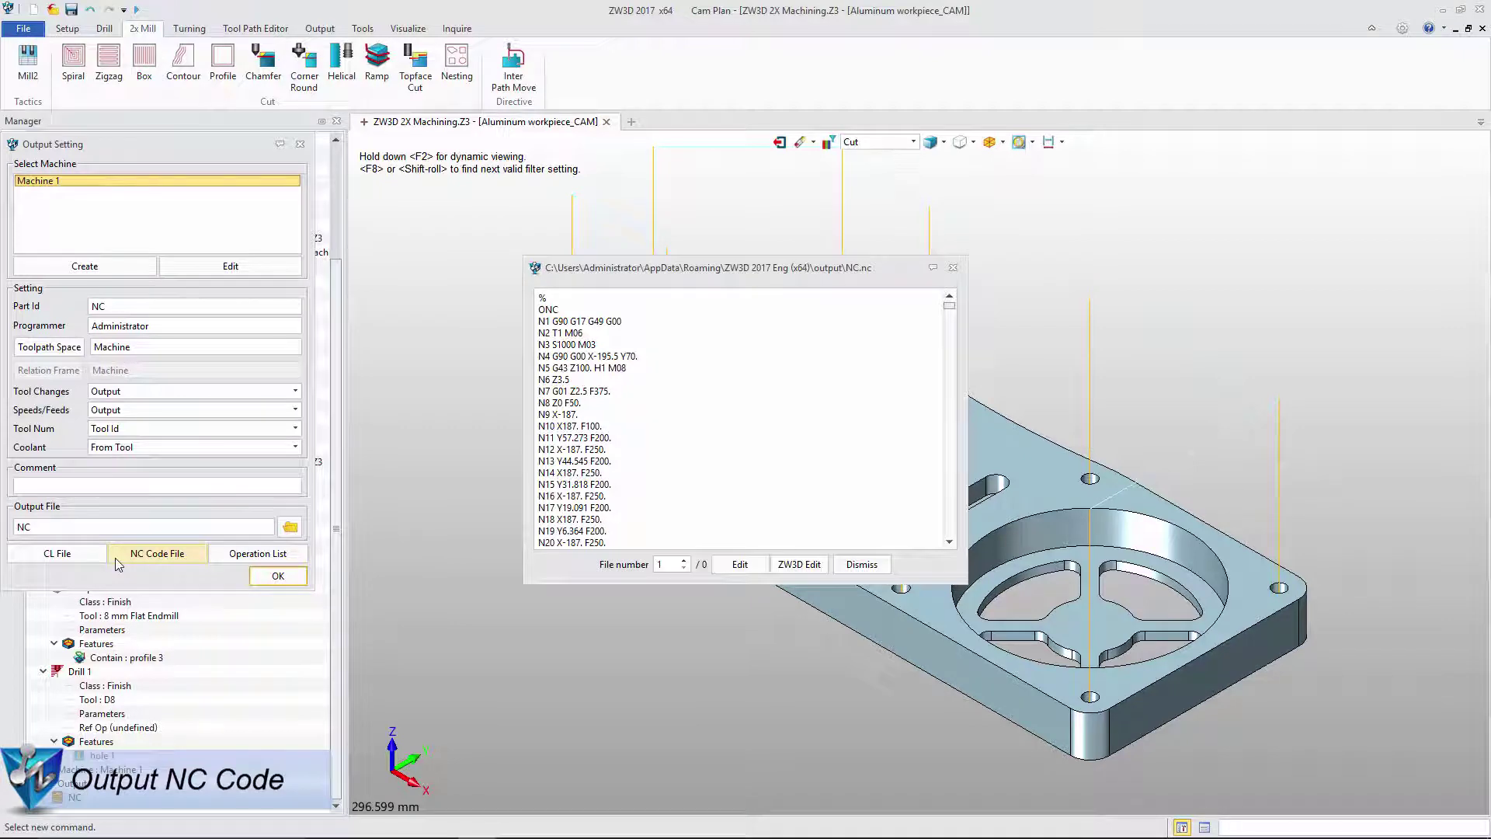
{"action": "left_click", "coordinate": [227, 554]}
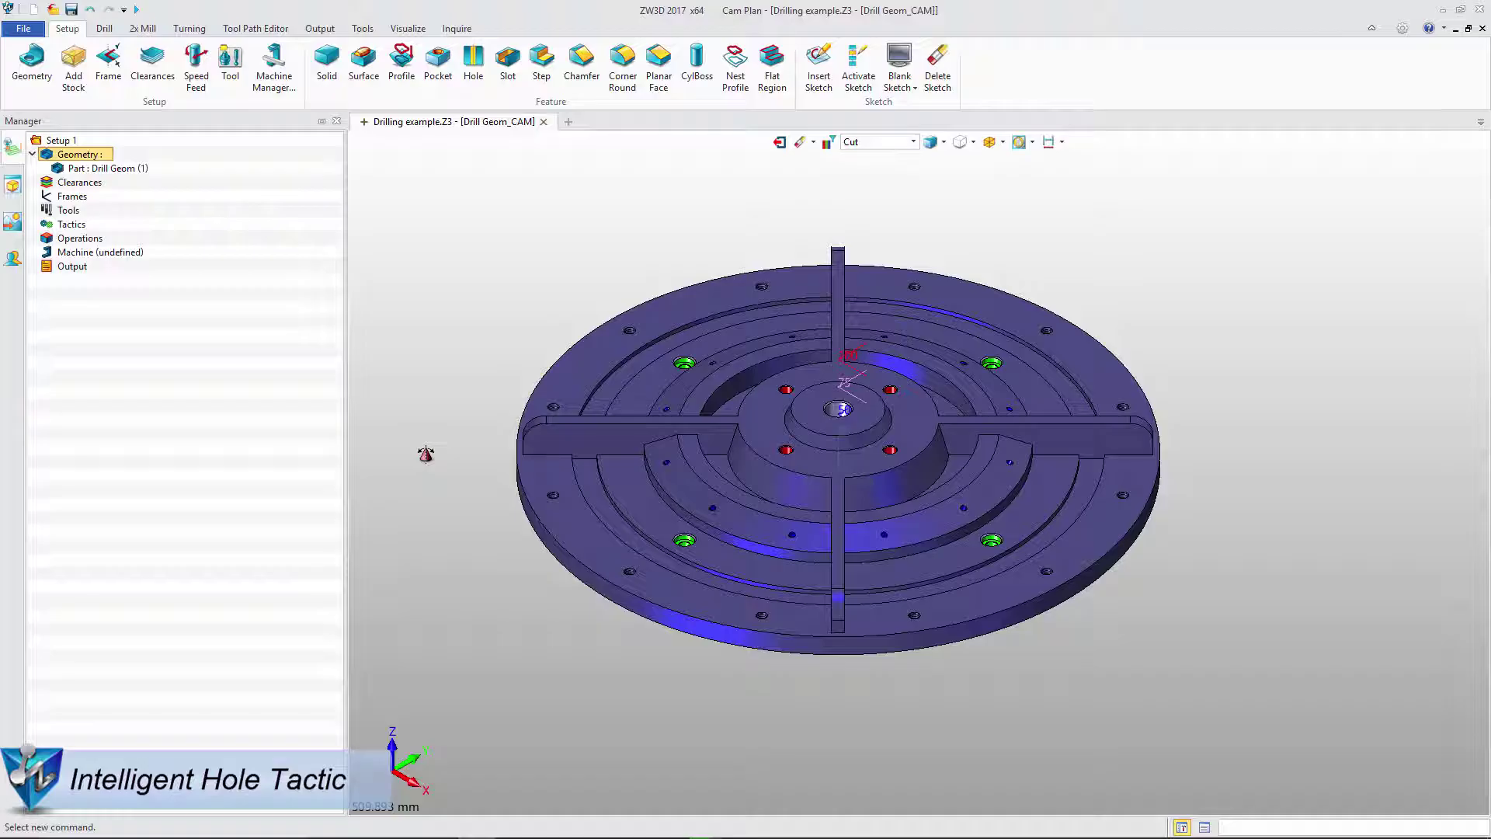
Step: Insert Hole Tactic 1 on the Drill Geom part and calculate its eleven operations
{"action": "right_click", "coordinate": [94, 225]}
{"action": "left_click", "coordinate": [125, 235]}
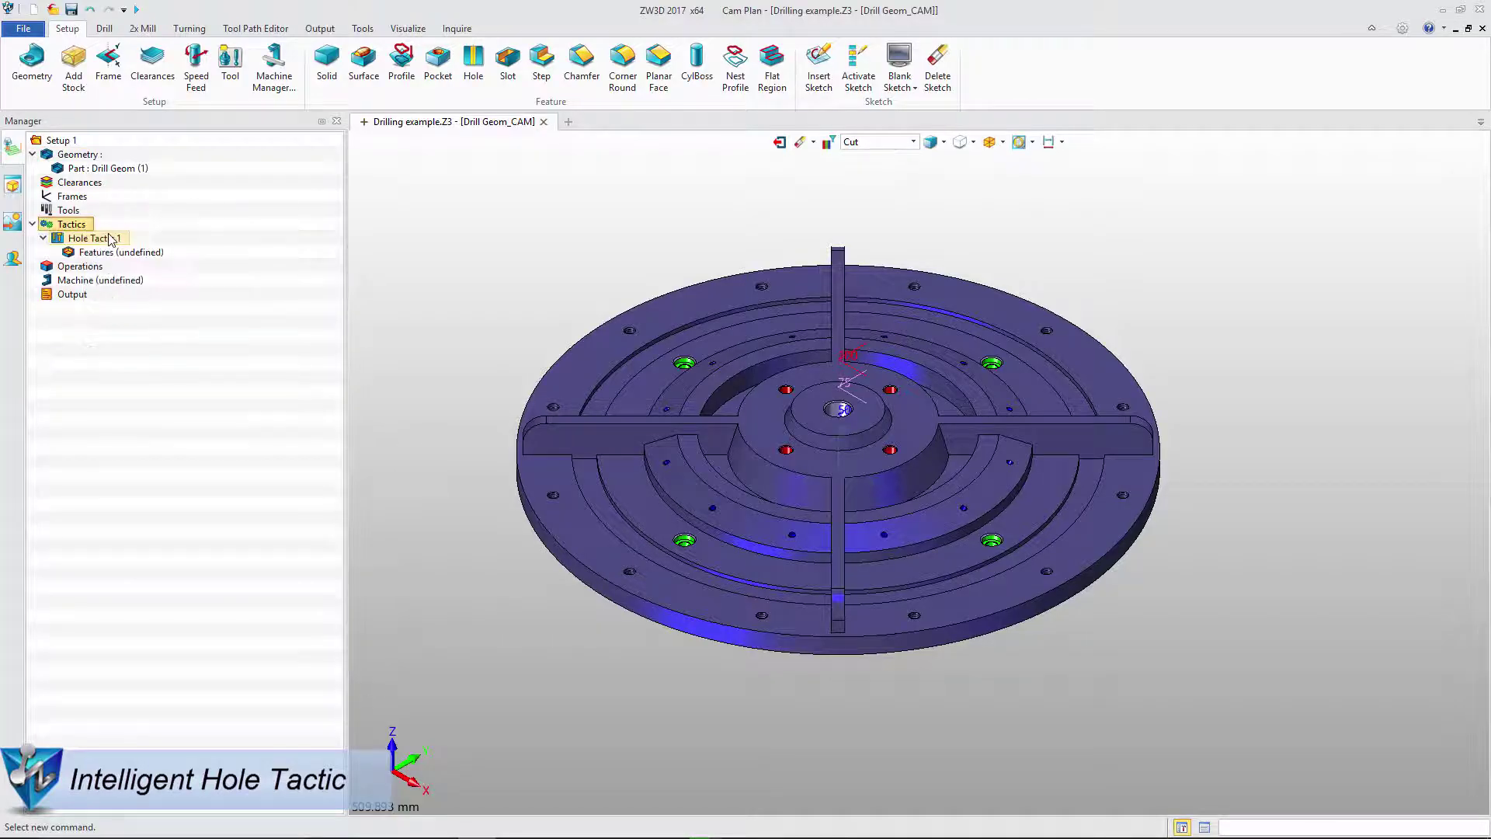
{"action": "left_click", "coordinate": [122, 254]}
{"action": "double_click", "coordinate": [122, 253]}
{"action": "left_click", "coordinate": [392, 381]}
{"action": "right_click", "coordinate": [107, 239]}
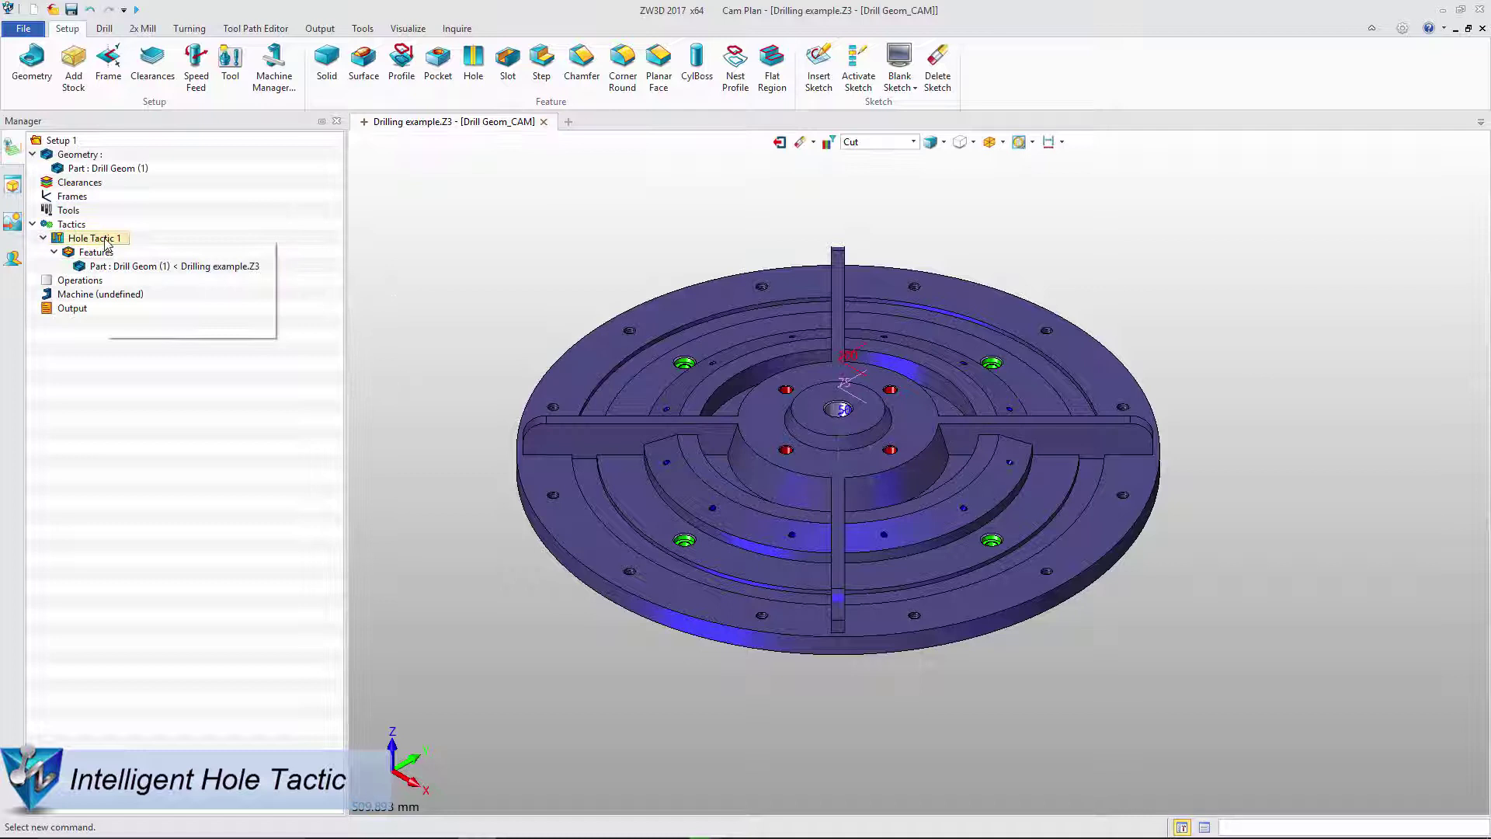
{"action": "left_click", "coordinate": [173, 310]}
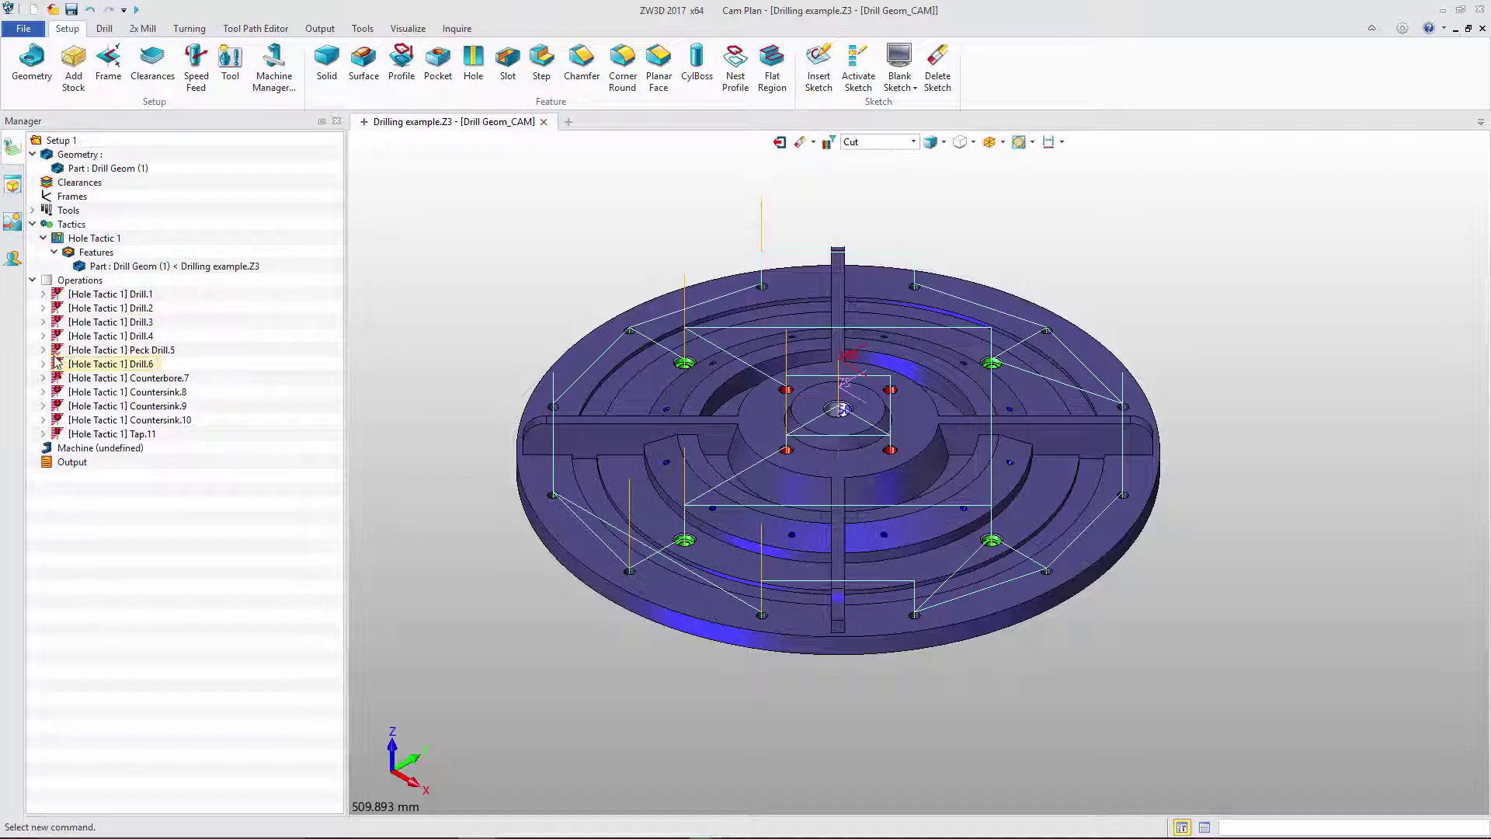
Step: Verify a hole tactic drilling toolpath, stepping the drill forward into the hole
{"action": "right_click", "coordinate": [58, 350]}
{"action": "left_click", "coordinate": [134, 563]}
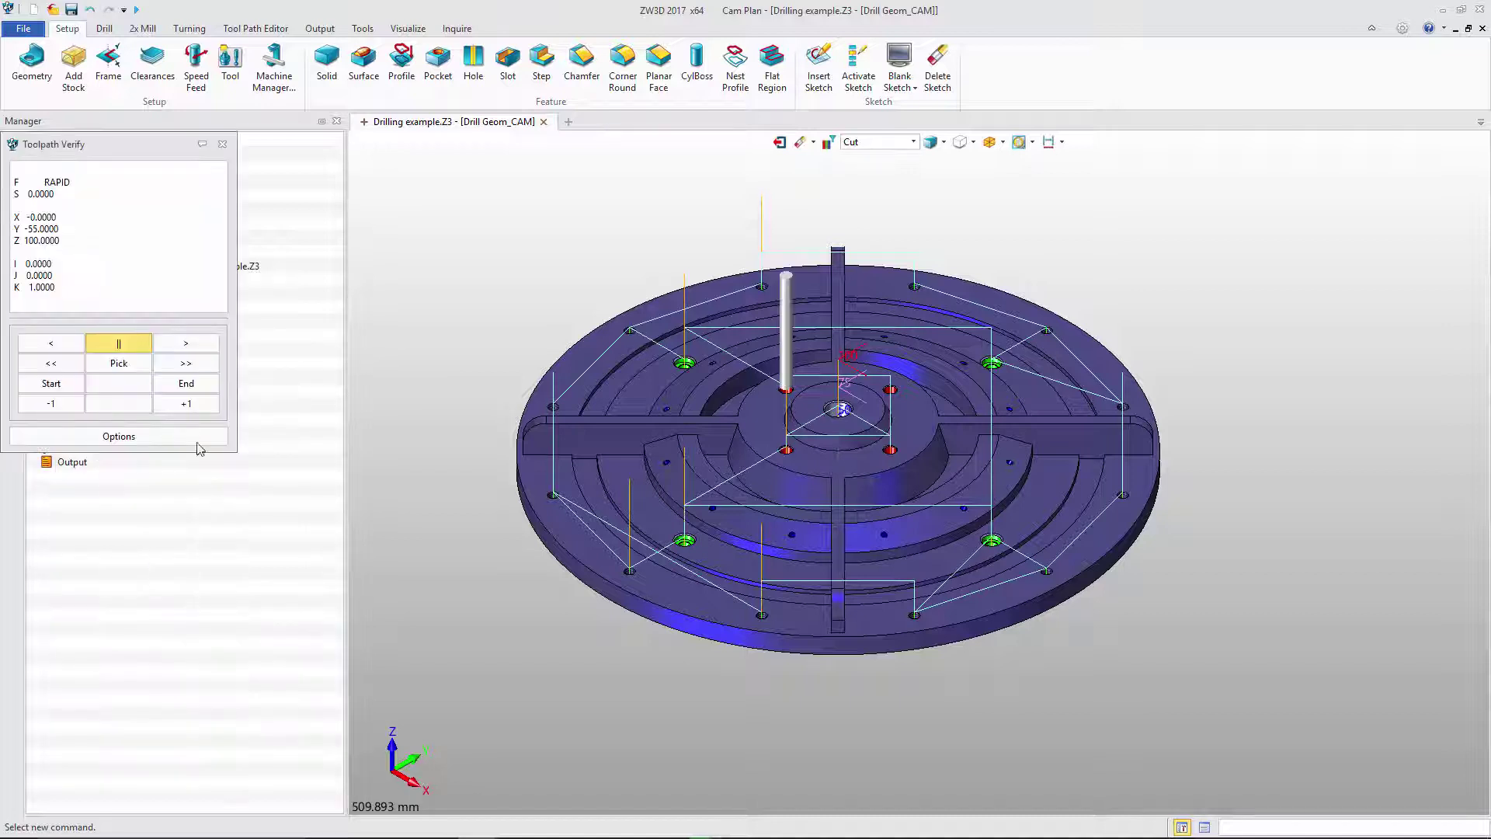
{"action": "left_click", "coordinate": [190, 350]}
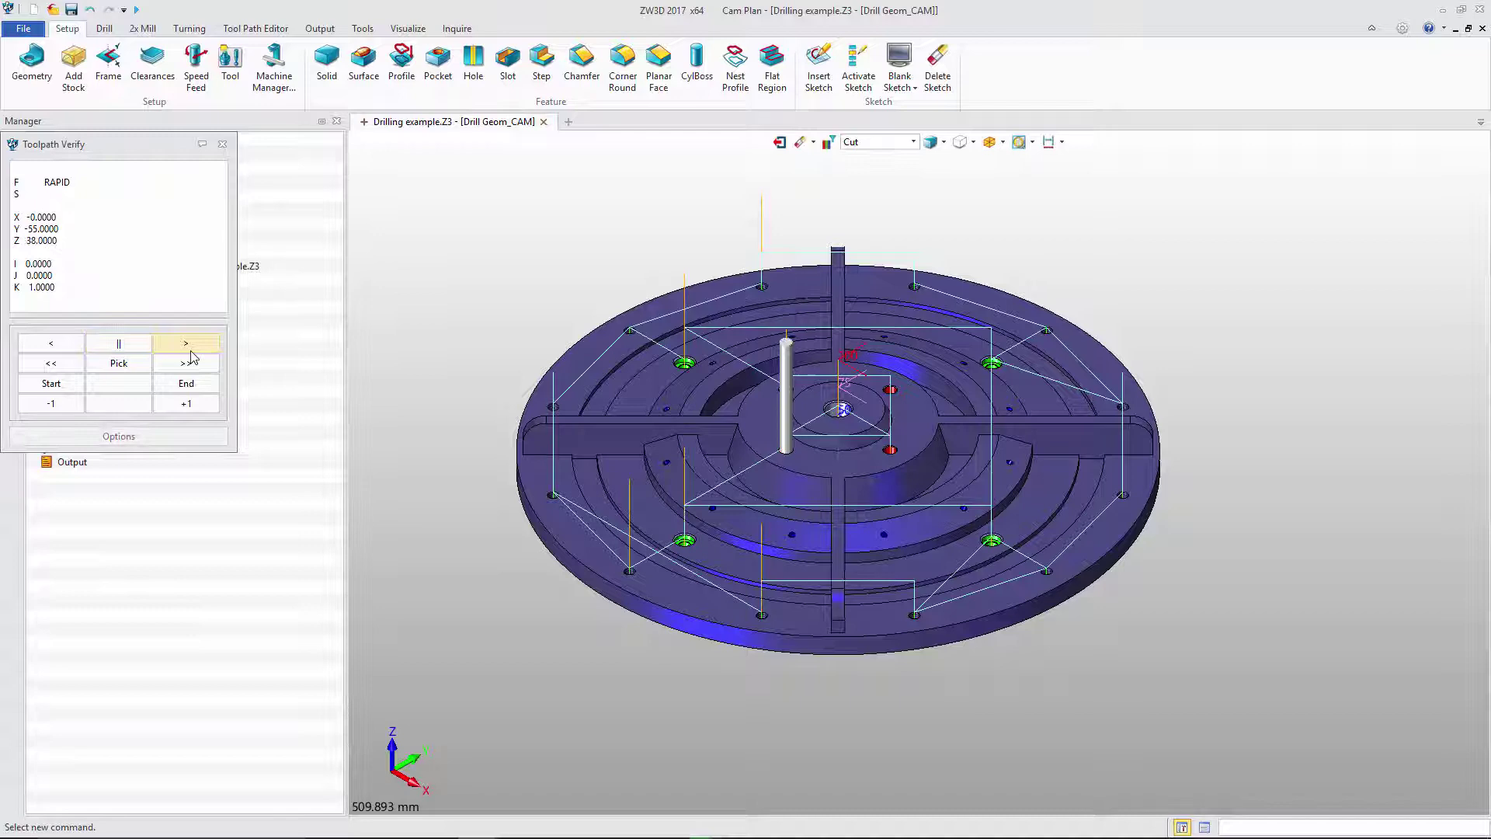